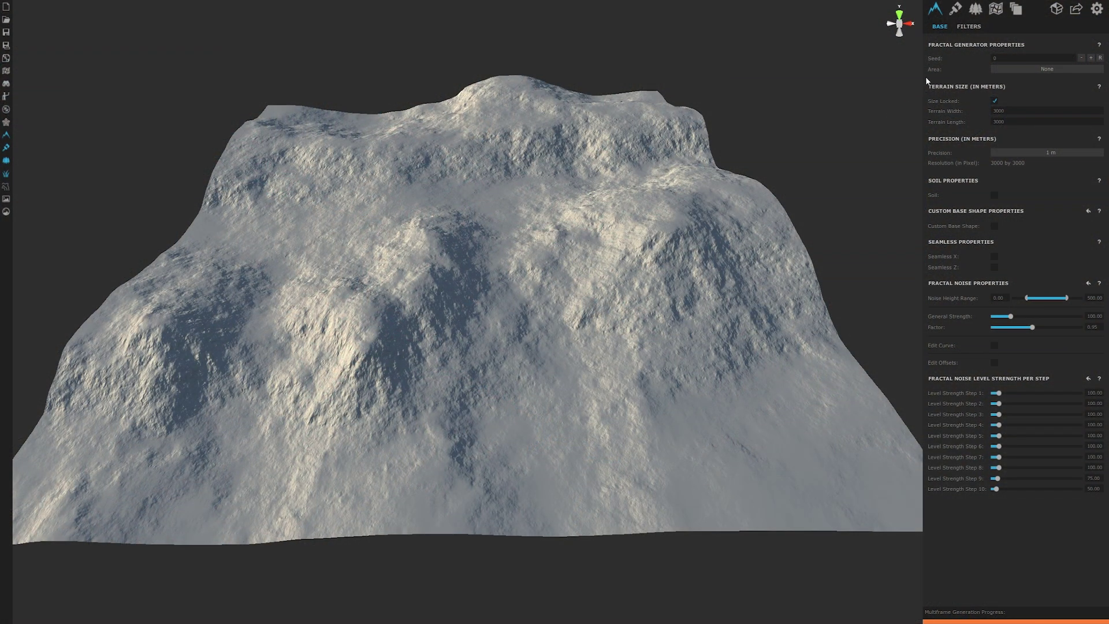
Step: Add a Directional Balloon effect filter to a new filter layer
{"action": "left_click", "coordinate": [968, 26]}
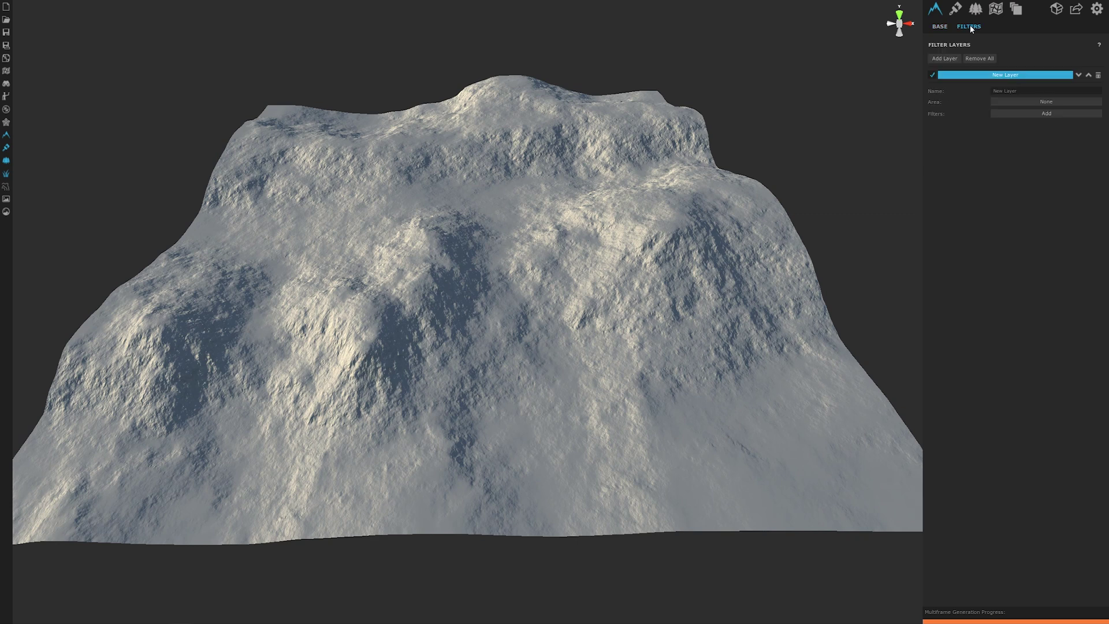
{"action": "left_click", "coordinate": [1003, 112]}
{"action": "left_click", "coordinate": [1032, 39]}
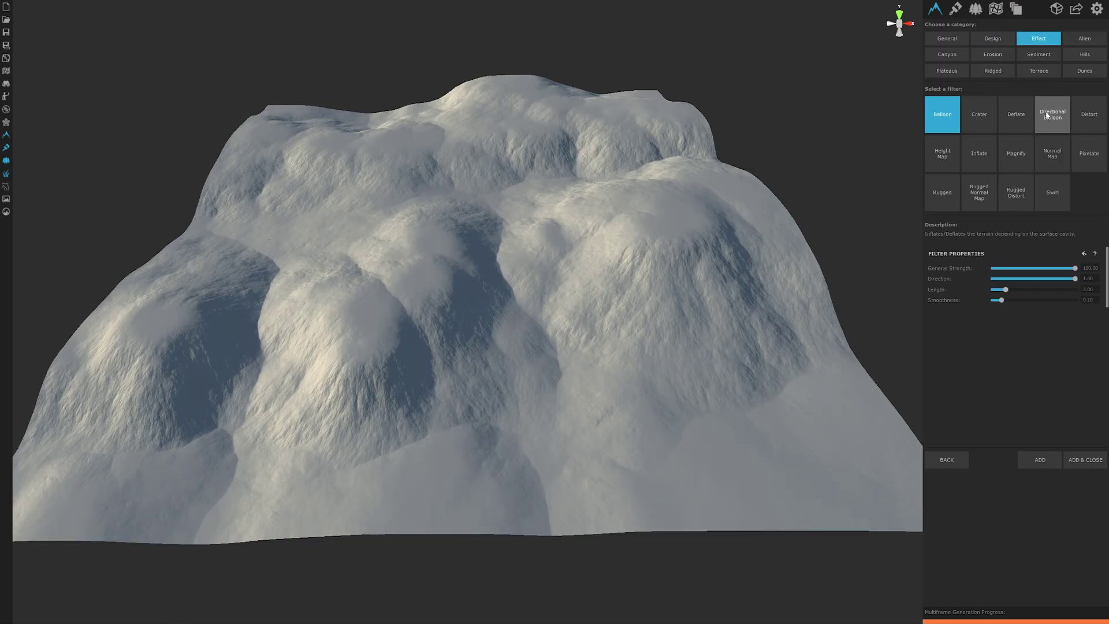
{"action": "left_click", "coordinate": [1046, 114]}
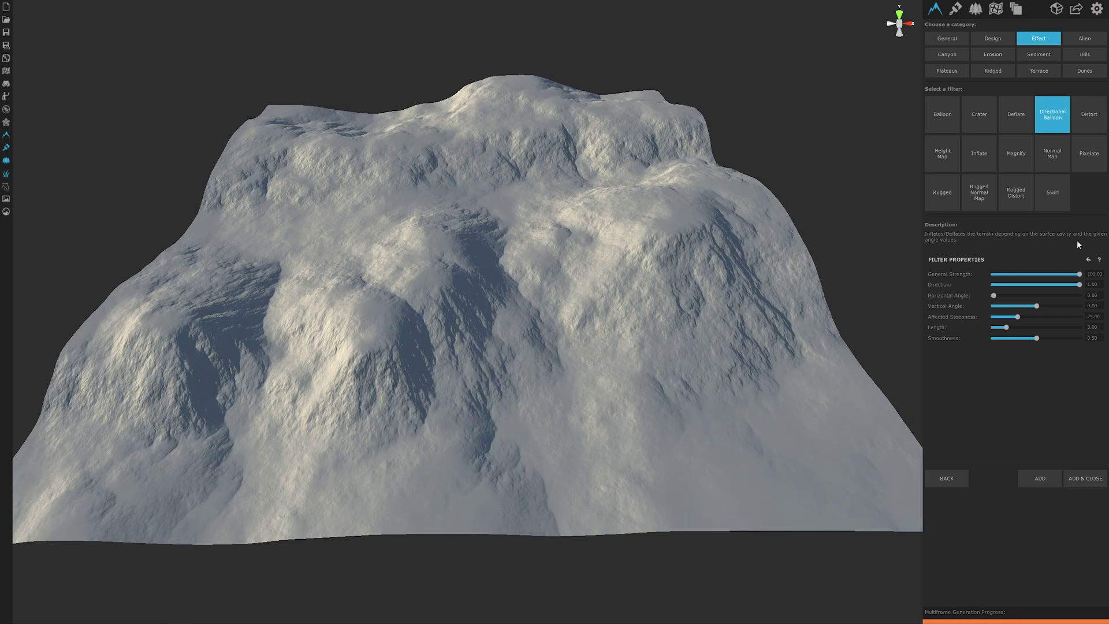
Step: Set the balloon to direction -1, vertical angle -90, steepness 90 and length 5
{"action": "left_click_drag", "start_coordinate": [1079, 284], "coordinate": [1016, 284]}
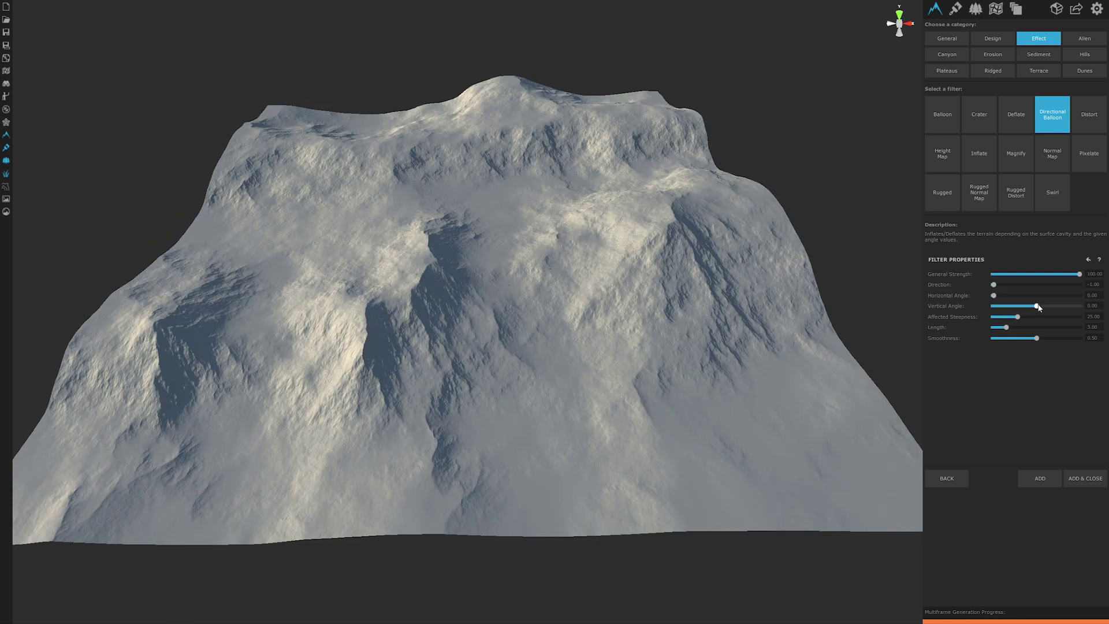
{"action": "left_click_drag", "start_coordinate": [1036, 306], "coordinate": [986, 307]}
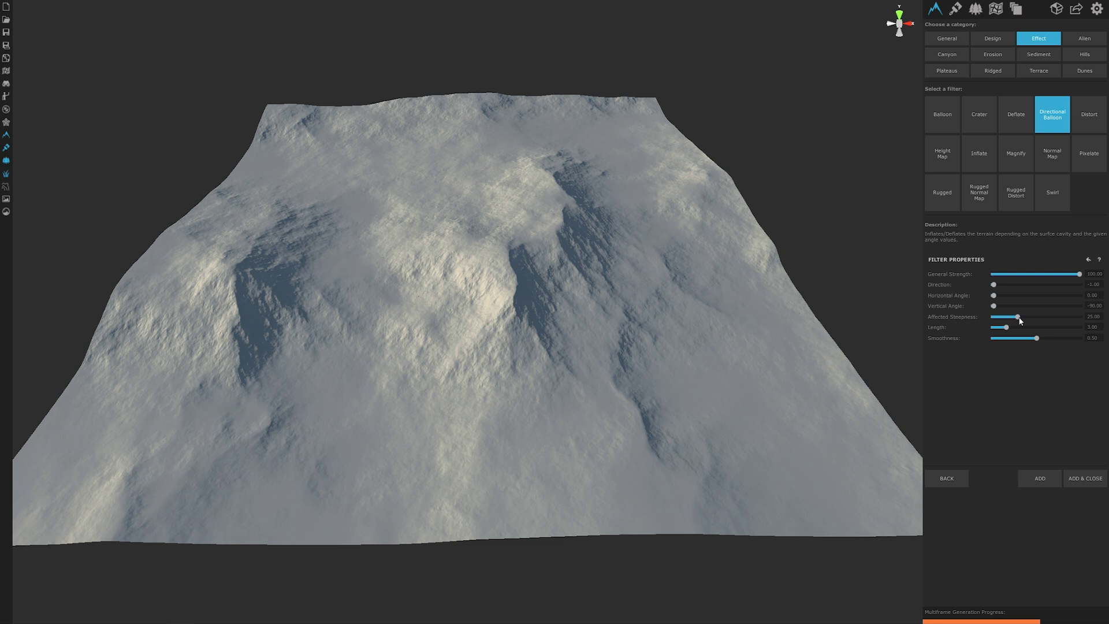
{"action": "left_click_drag", "start_coordinate": [1018, 317], "coordinate": [1087, 317]}
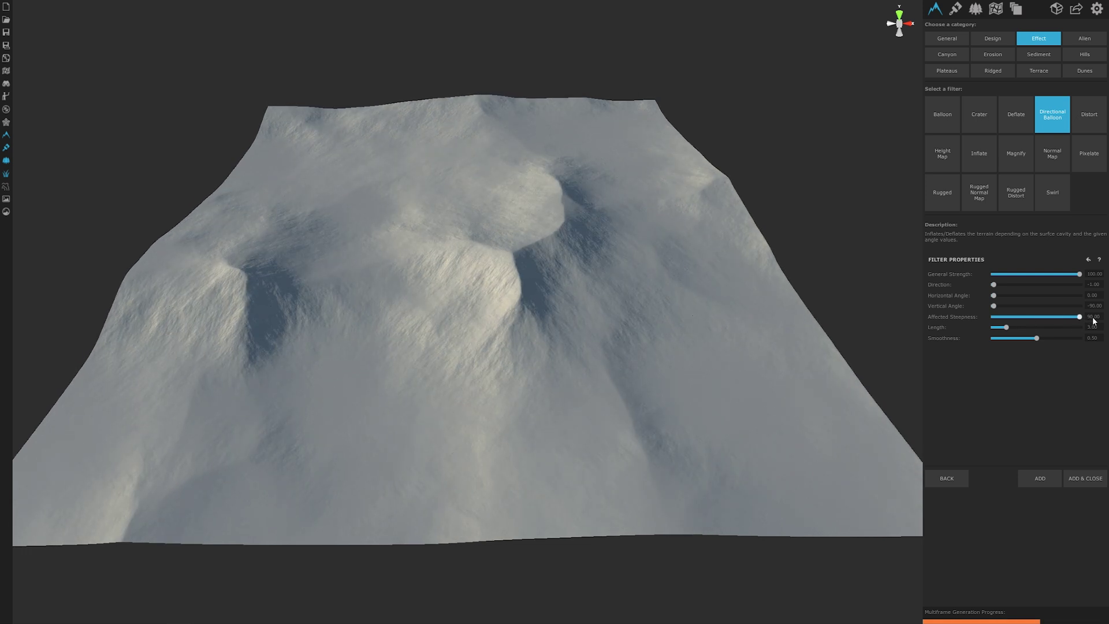
{"action": "left_click", "coordinate": [1093, 327]}
{"action": "type", "text": "5"}
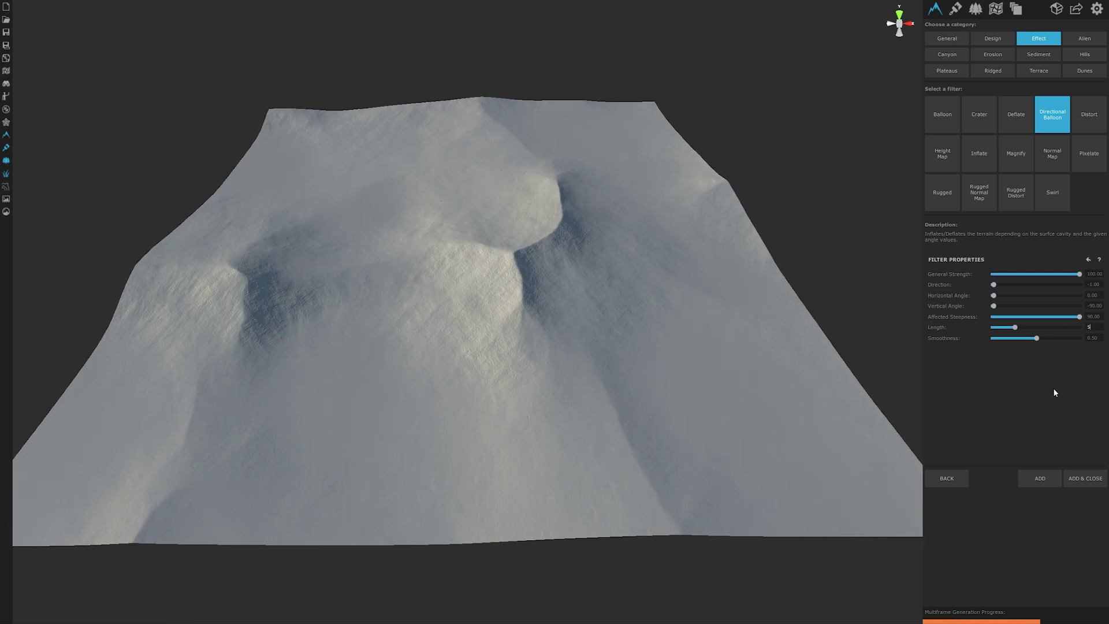
{"action": "key", "text": "Tab"}
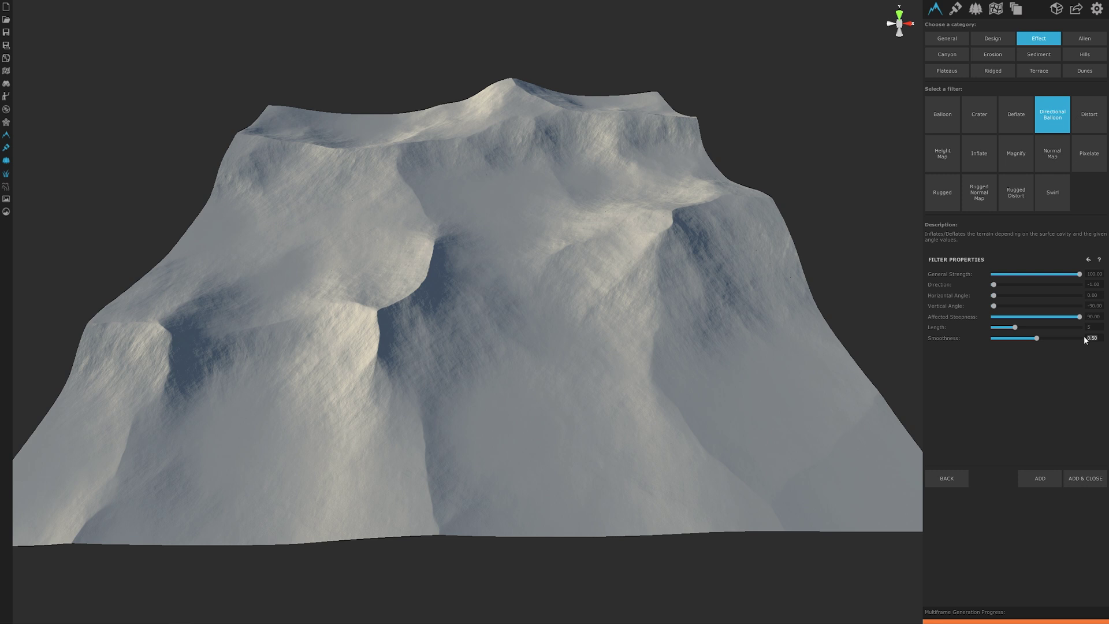
Step: Enter smoothness 0.8, add the filter, and duplicate the Directional Balloon filter
{"action": "type", "text": "0.8"}
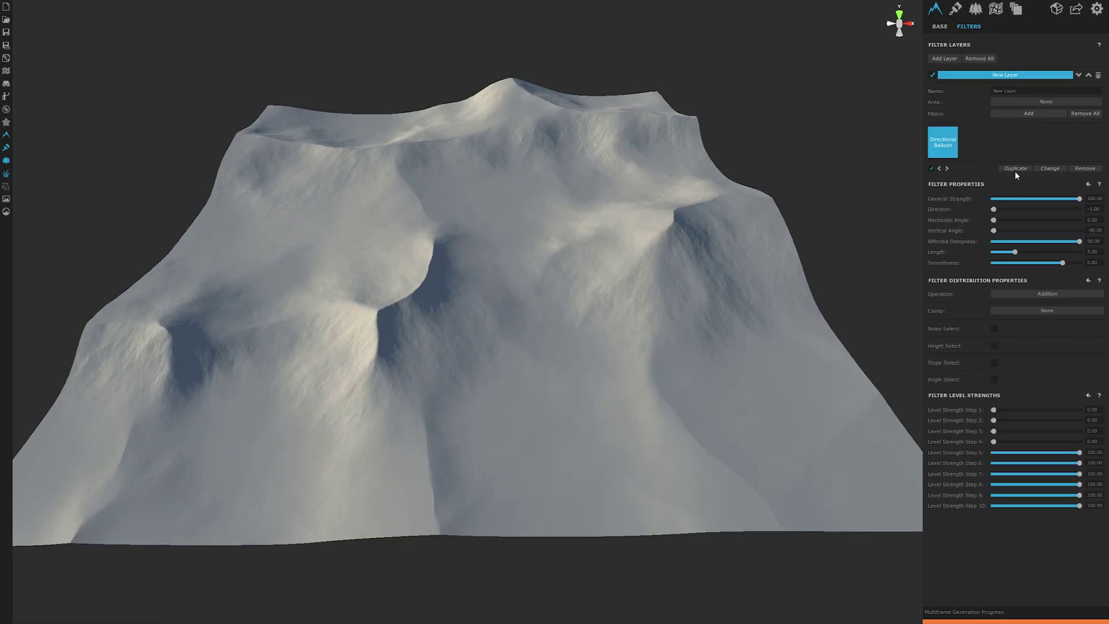
{"action": "left_click", "coordinate": [1014, 171]}
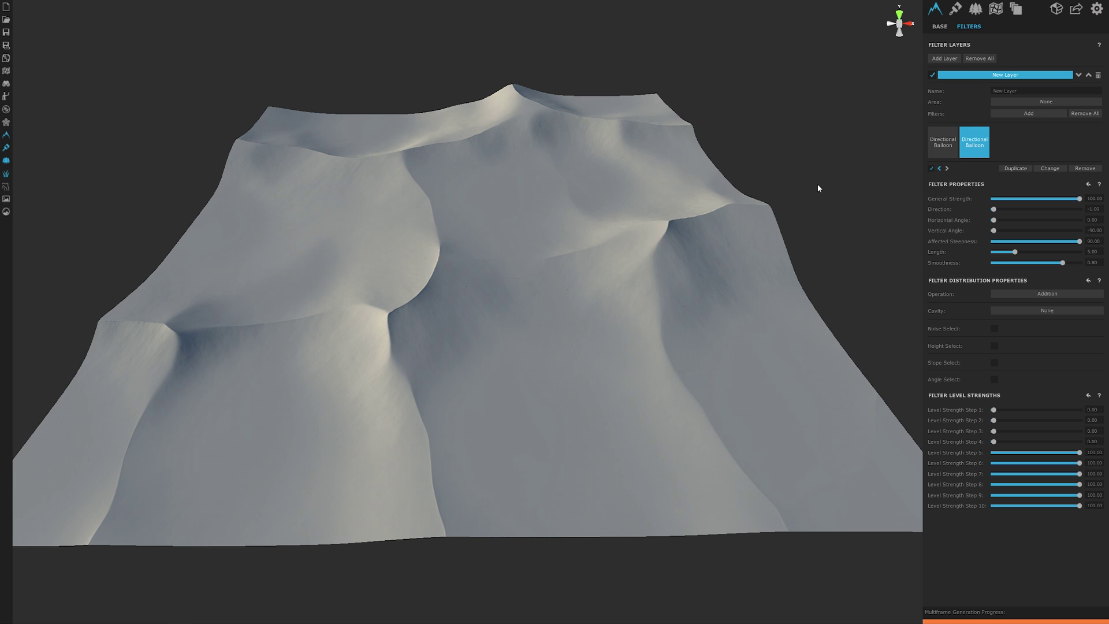
Step: Add a Sediment filter with length 1 and quality 12 to the layer
{"action": "left_click", "coordinate": [1034, 113]}
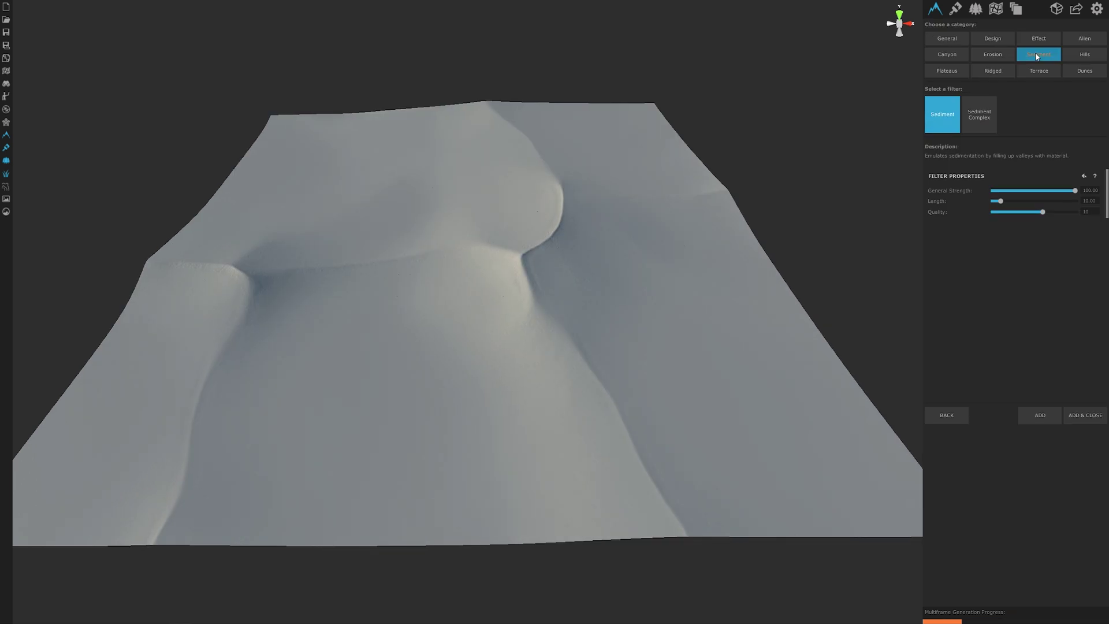
{"action": "left_click", "coordinate": [933, 119]}
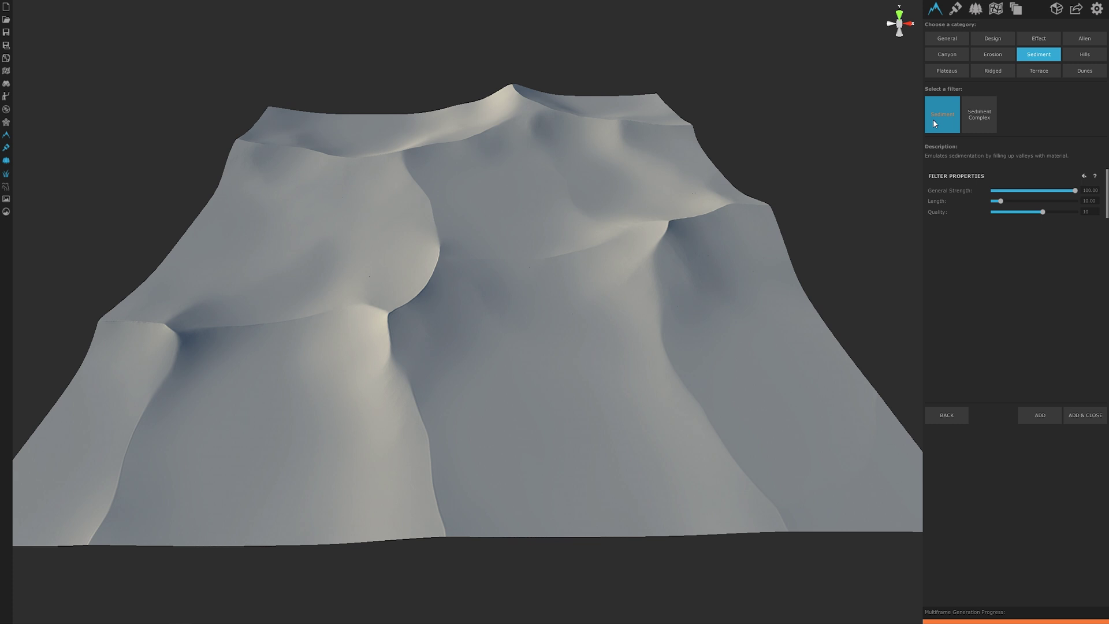
{"action": "left_click", "coordinate": [1075, 201]}
{"action": "type", "text": "1"}
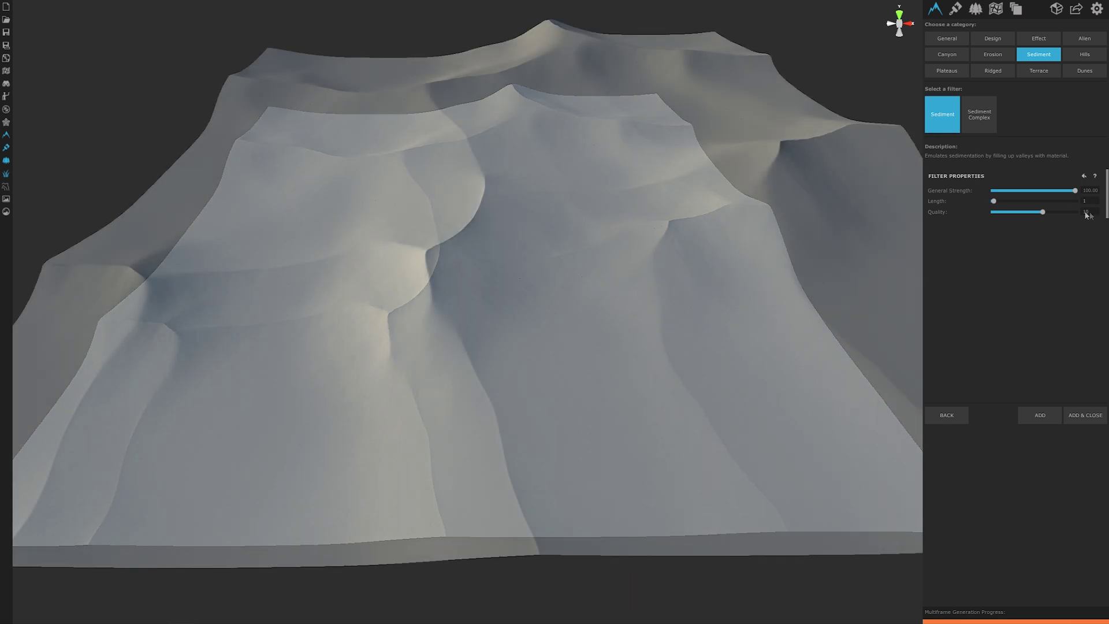
{"action": "left_click", "coordinate": [1076, 212]}
{"action": "type", "text": "1"}
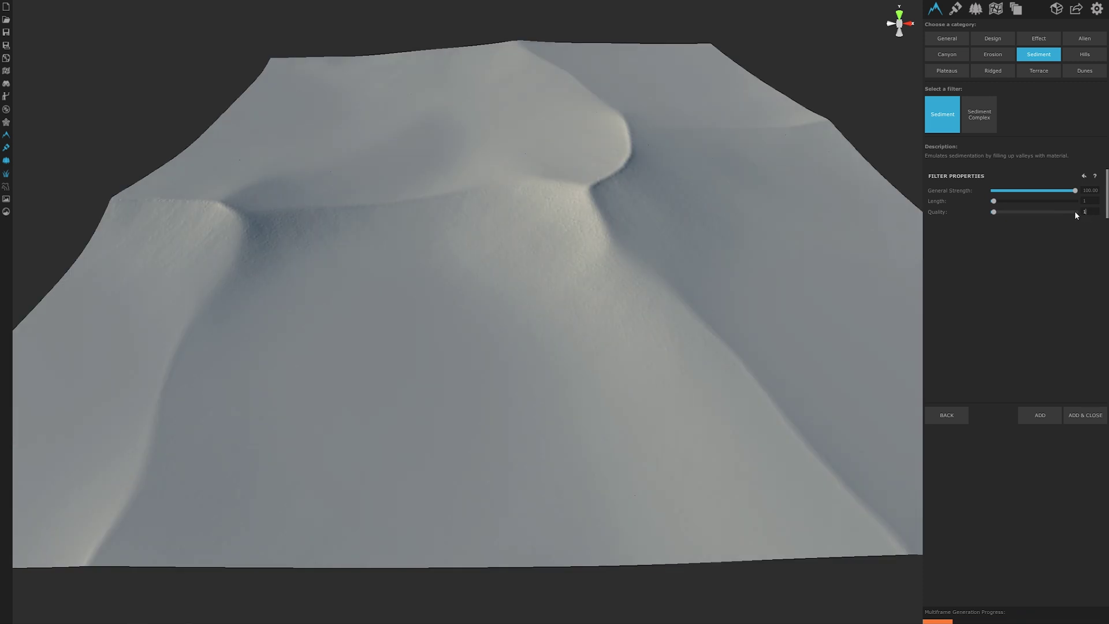
{"action": "type", "text": "2"}
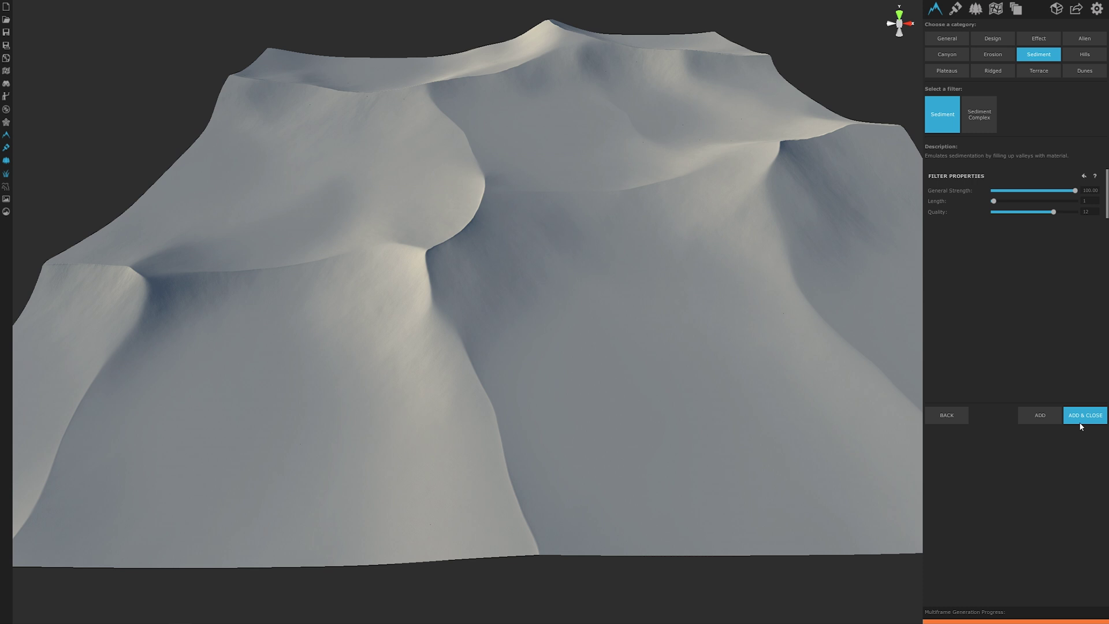
{"action": "left_click", "coordinate": [1083, 415]}
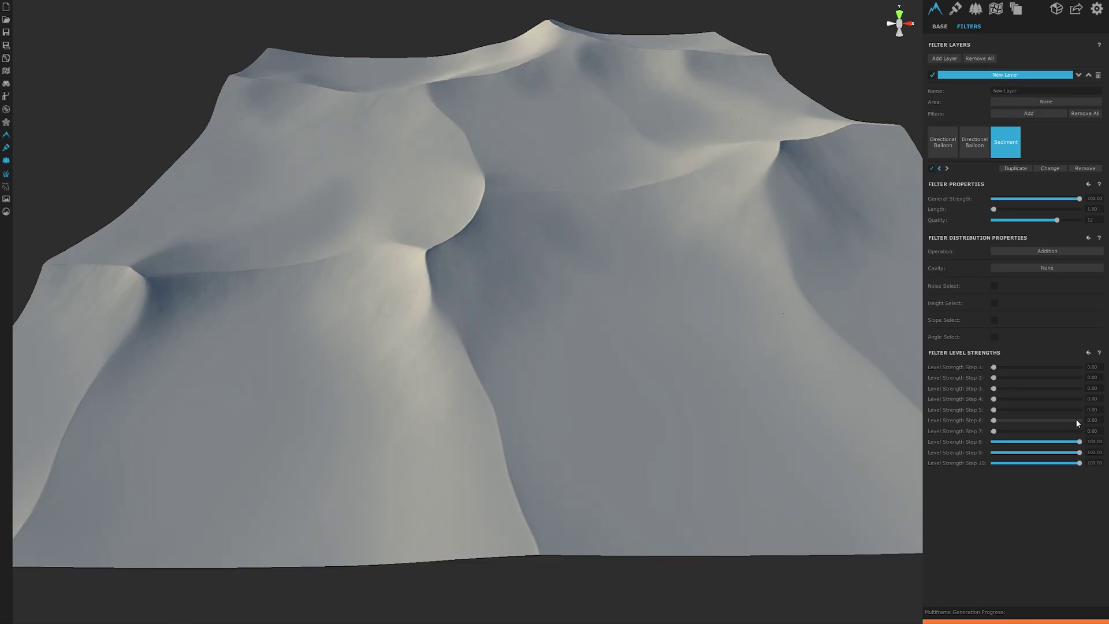
Step: Choose the Sediment Complex filter and enter length 40 and quality 12
{"action": "left_click", "coordinate": [1028, 113]}
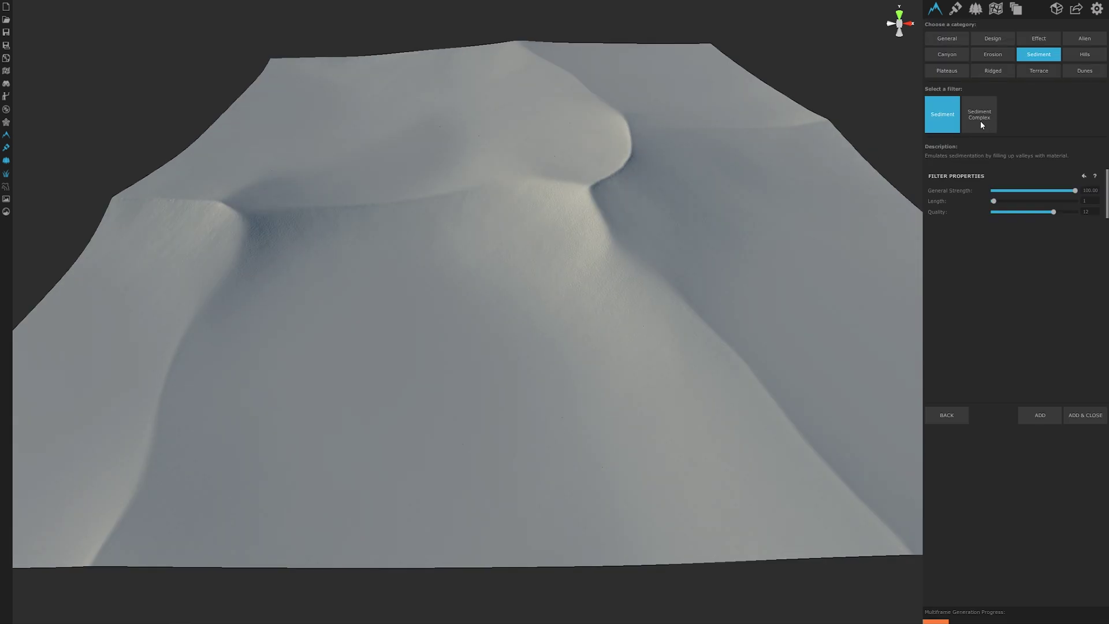
{"action": "left_click", "coordinate": [978, 119]}
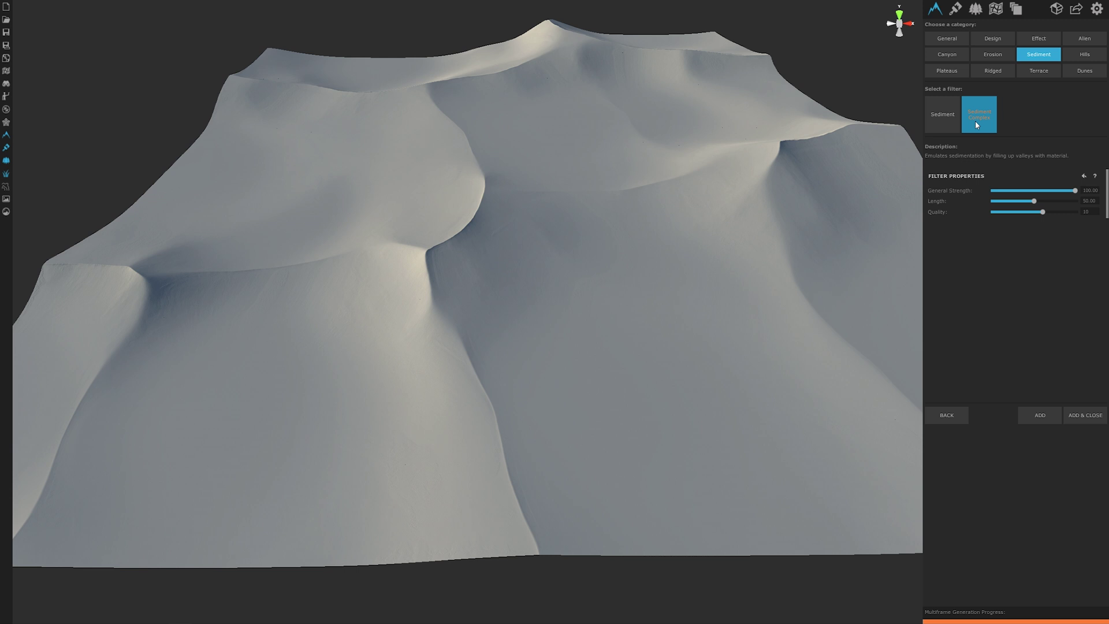
{"action": "left_click", "coordinate": [1080, 201]}
{"action": "type", "text": "40"}
{"action": "type", "text": "12"}
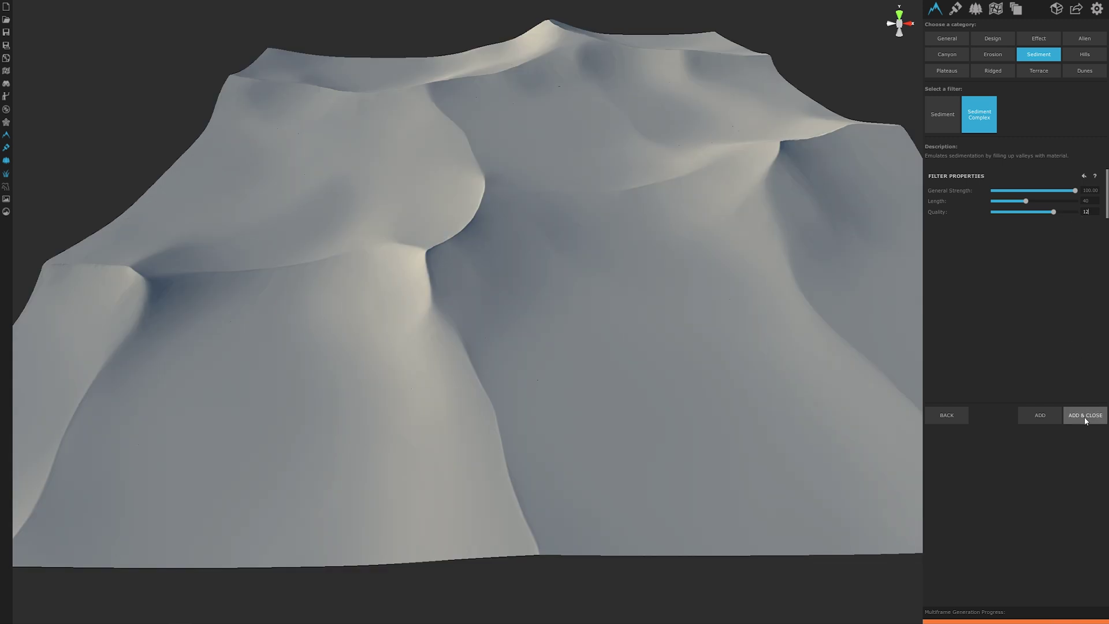
Step: Add the Sediment Complex filter to the layer and view the terrain along the dunes
{"action": "left_click", "coordinate": [1084, 417]}
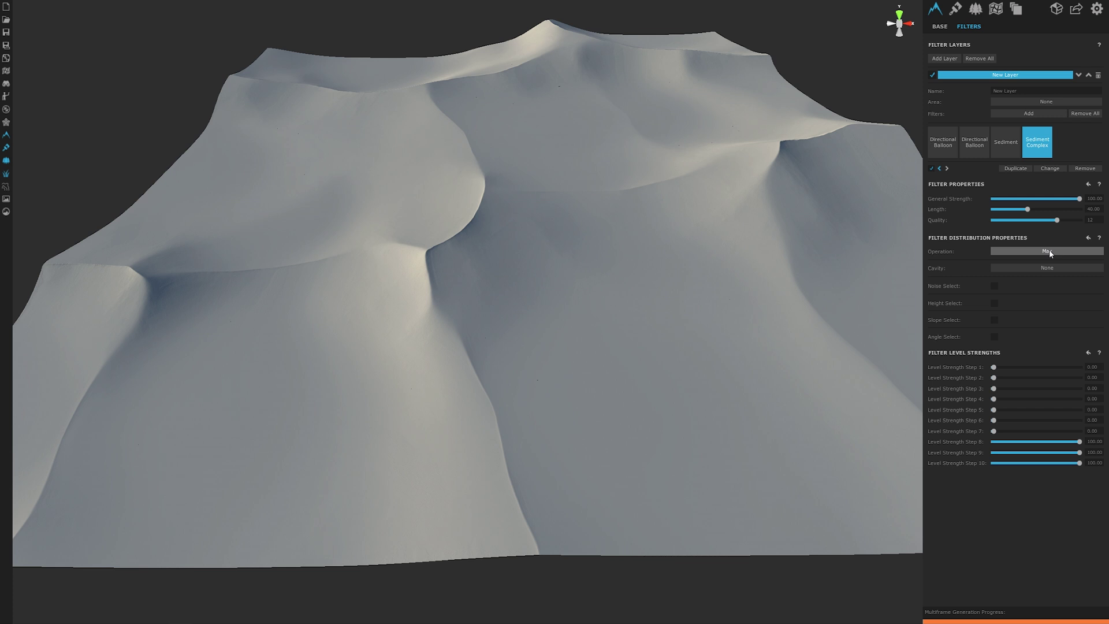
{"action": "left_click_drag", "start_coordinate": [480, 289], "coordinate": [649, 274]}
{"action": "scroll", "coordinate": [606, 245], "scroll_direction": "up", "scroll_amount": 10}
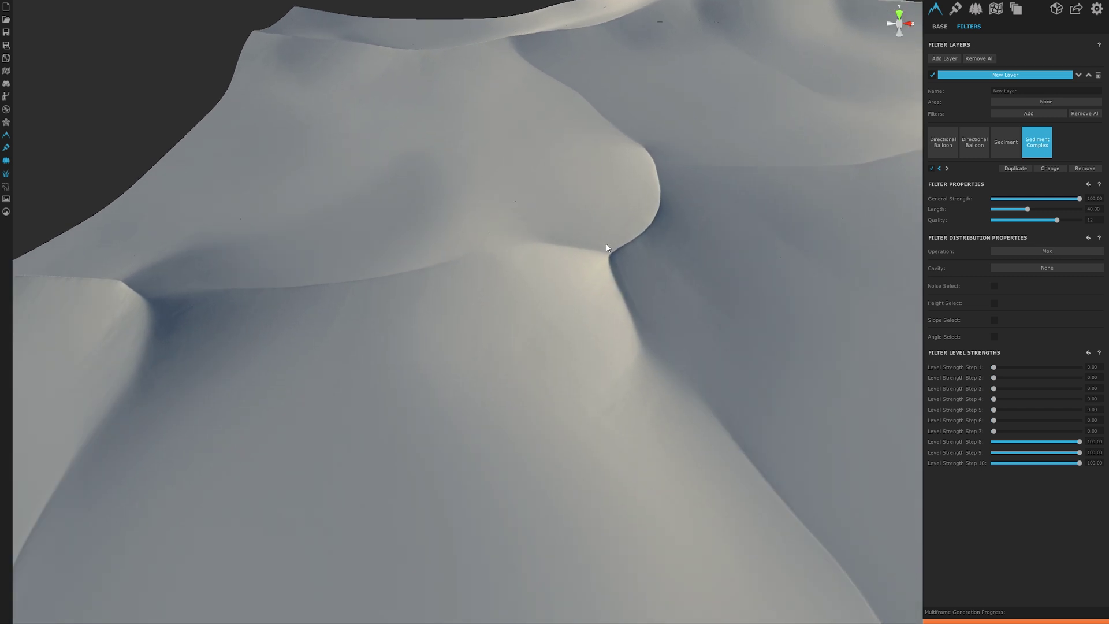
{"action": "scroll", "coordinate": [681, 237], "scroll_direction": "down", "scroll_amount": 5}
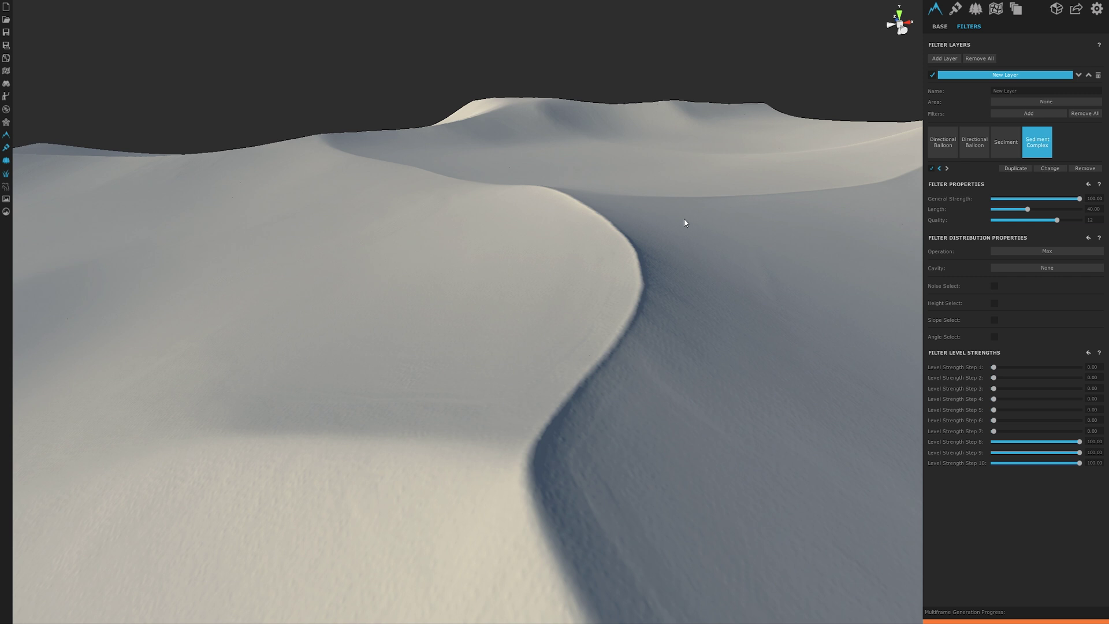
{"action": "left_click", "coordinate": [1036, 114]}
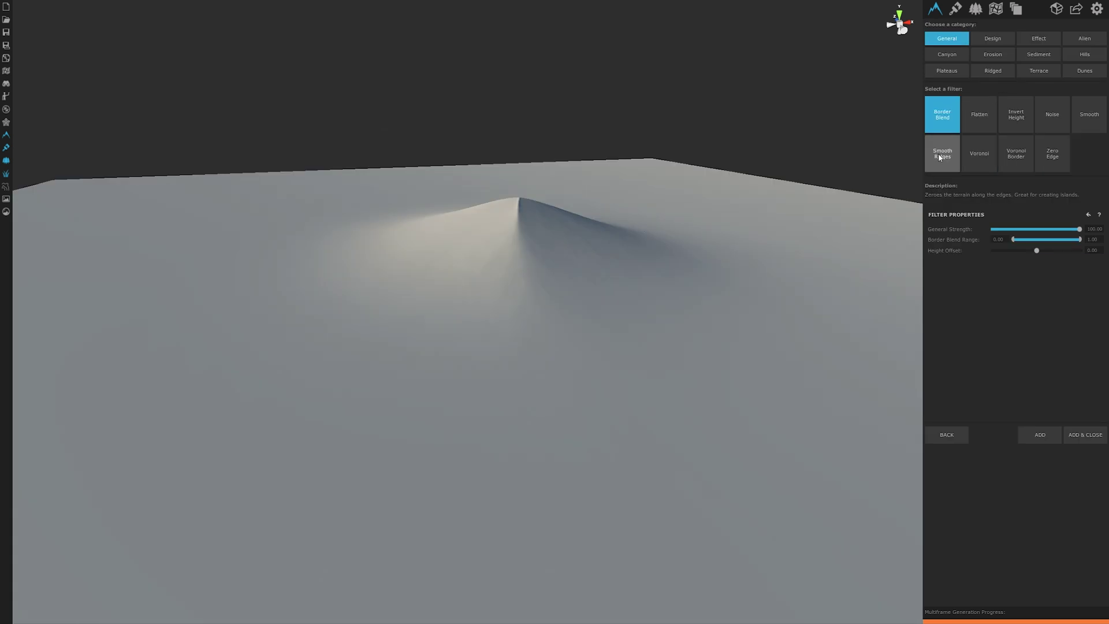
Step: Pick Smooth Ridges with strength 70 and smoothing length 2
{"action": "left_click", "coordinate": [940, 155]}
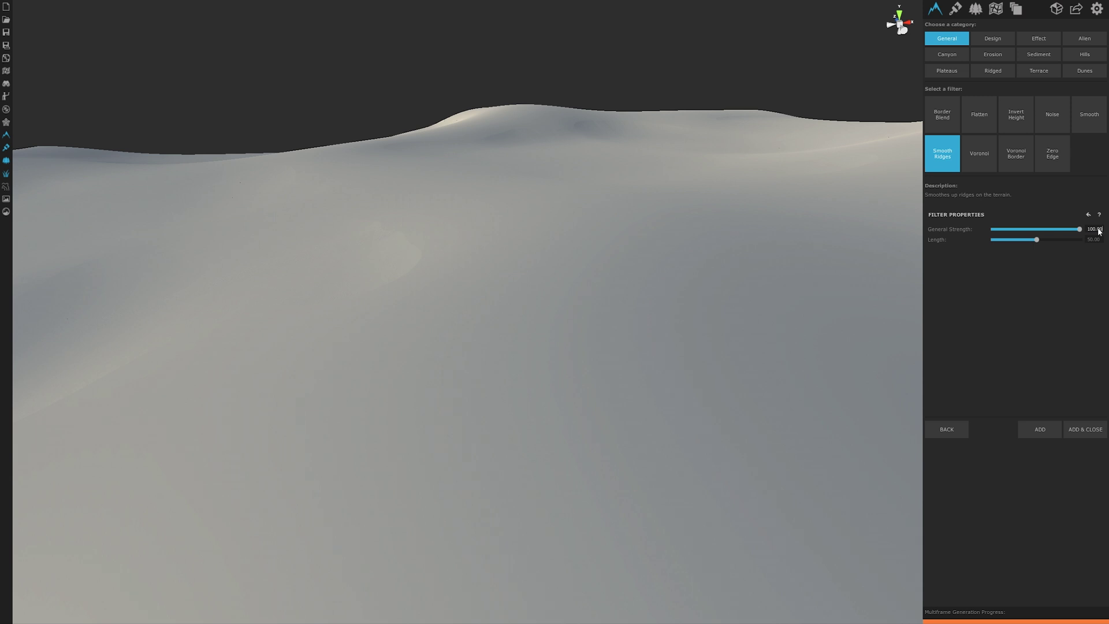
{"action": "left_click_drag", "start_coordinate": [1080, 230], "coordinate": [1053, 229]}
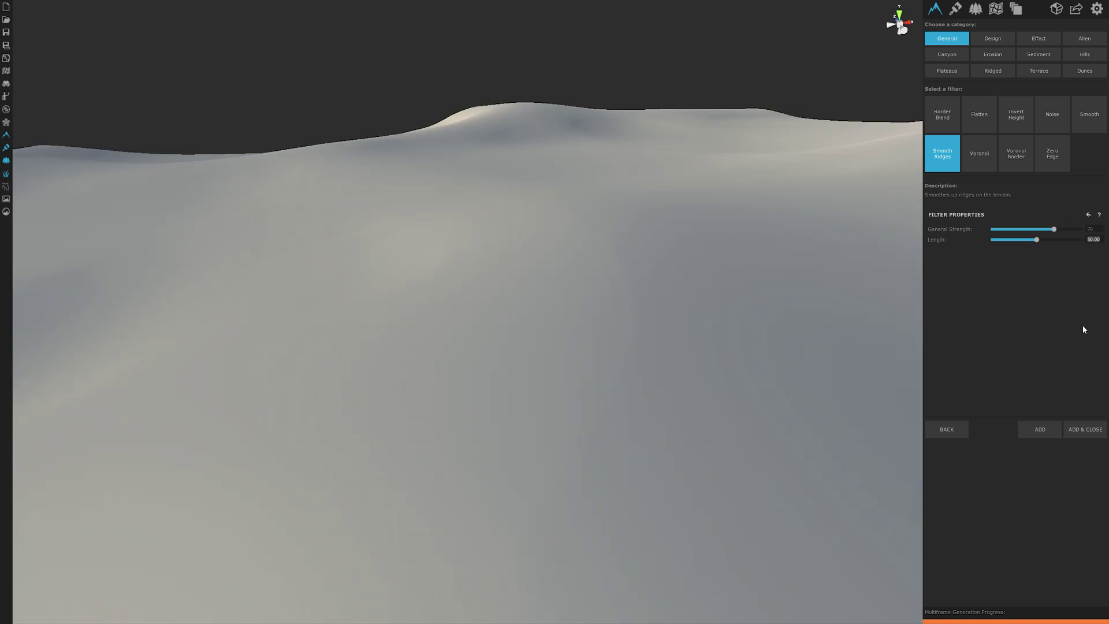
{"action": "type", "text": "2"}
{"action": "key", "text": "Return"}
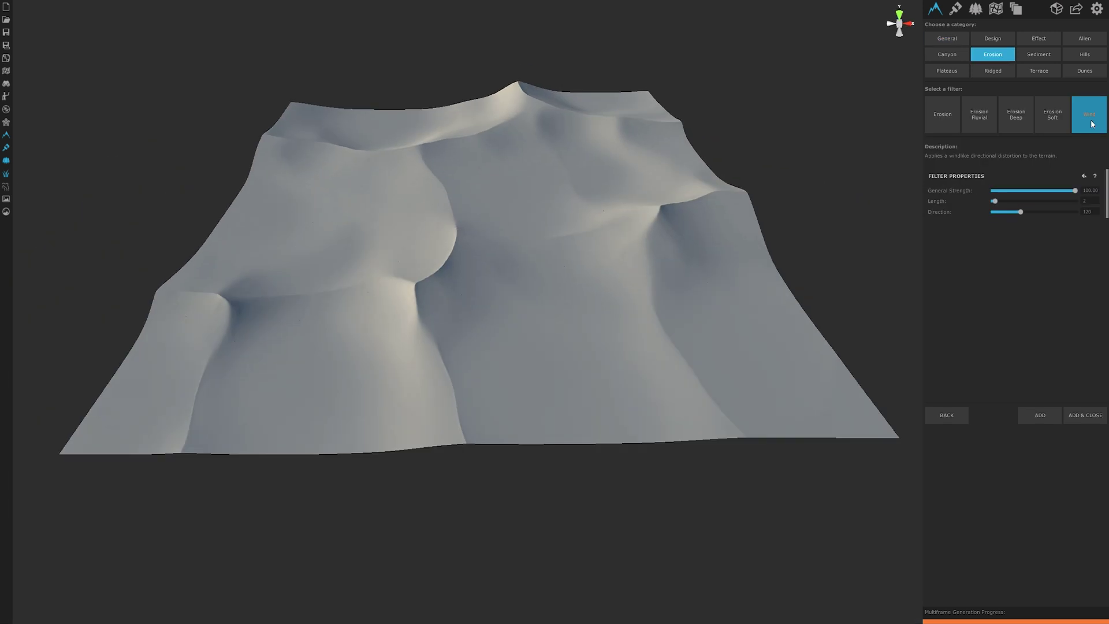
Step: Set the Wind filter to strength 80, length 12 and direction 135
{"action": "scroll", "coordinate": [500, 216], "scroll_direction": "up", "scroll_amount": 2}
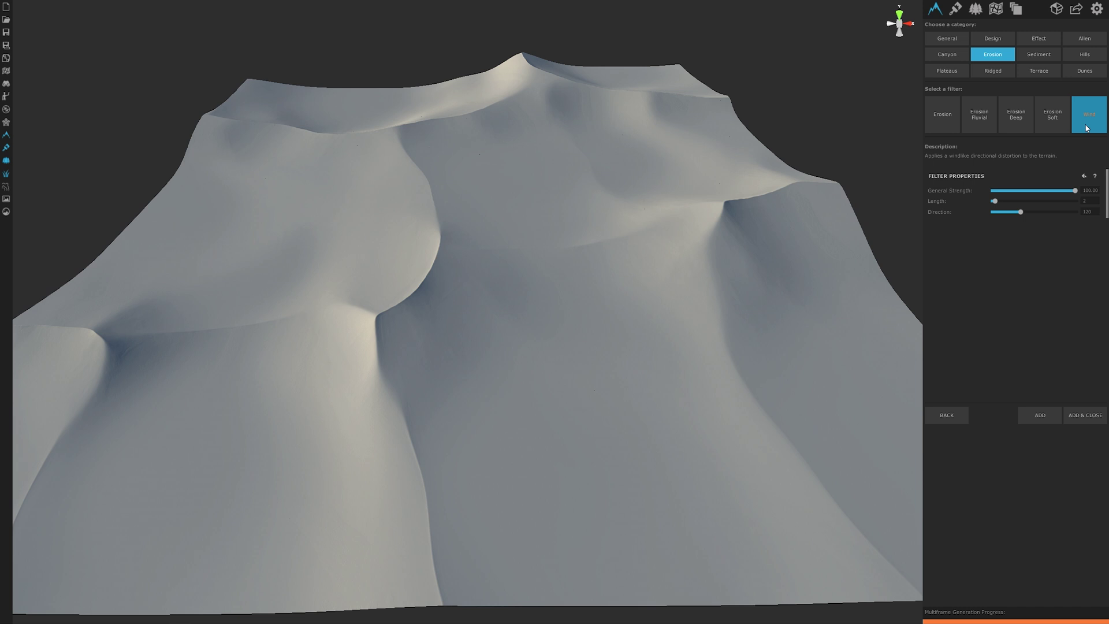
{"action": "left_click", "coordinate": [1094, 191]}
{"action": "type", "text": "80"}
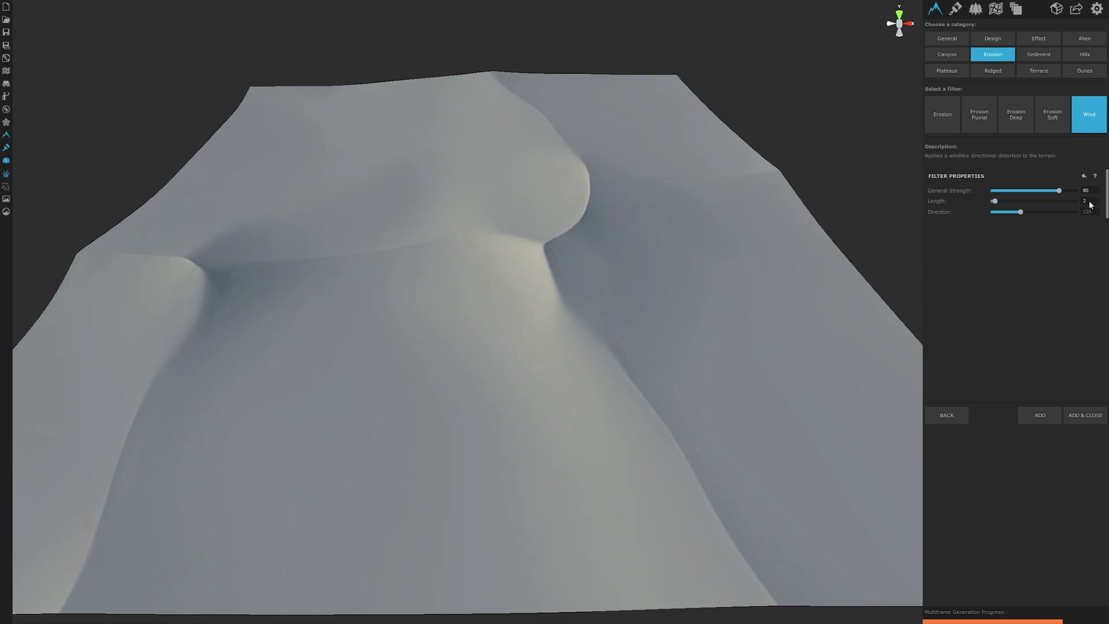
{"action": "left_click", "coordinate": [1097, 197]}
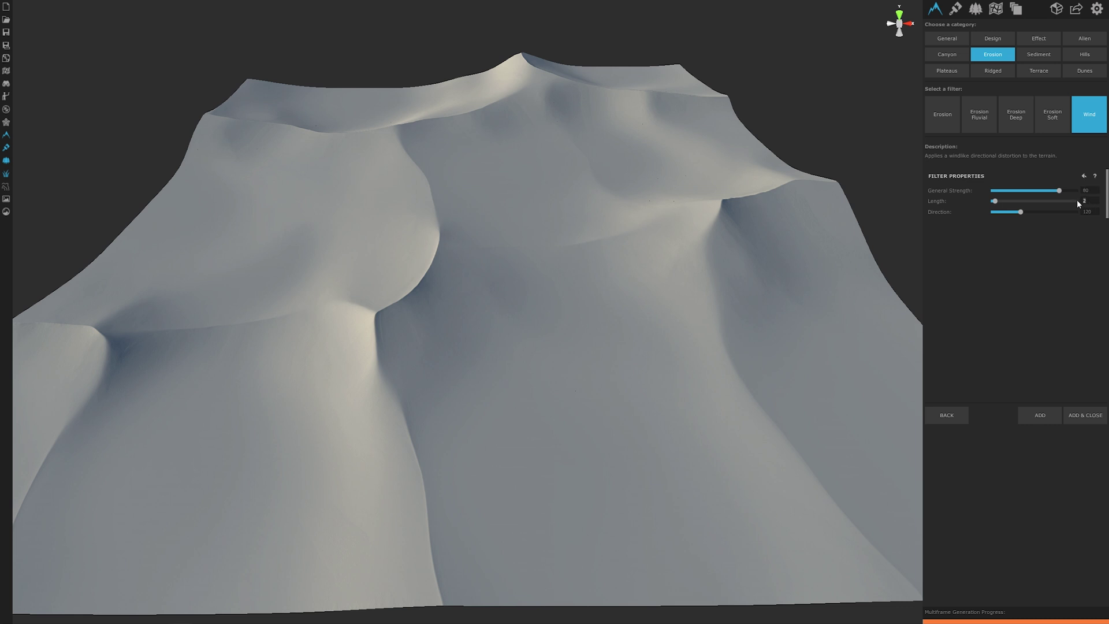
{"action": "type", "text": "12"}
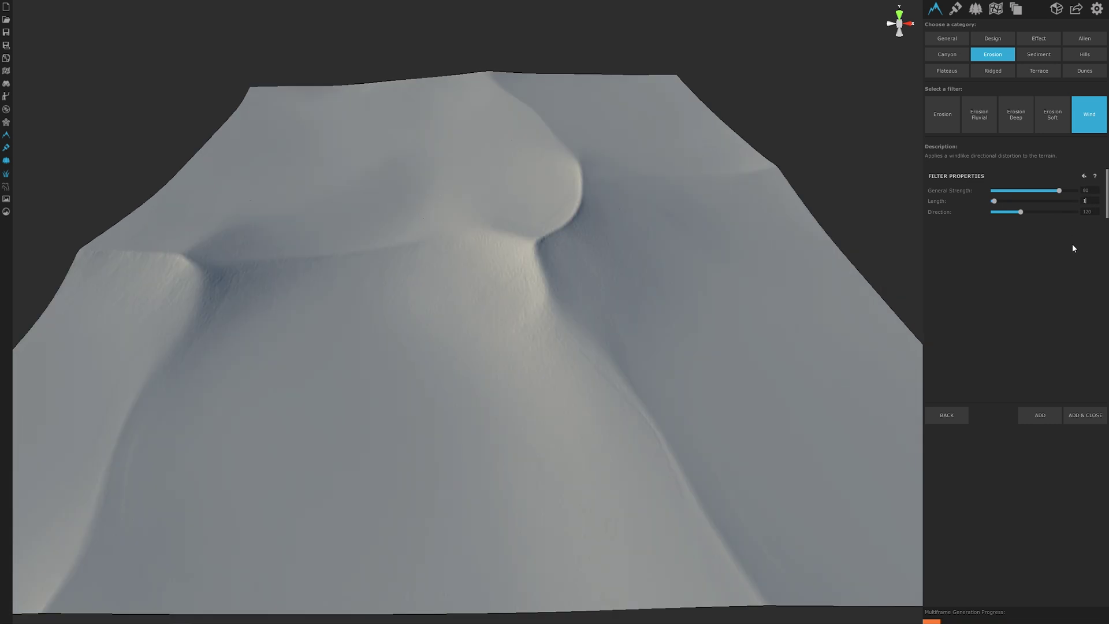
{"action": "left_click", "coordinate": [1084, 212]}
{"action": "type", "text": "135"}
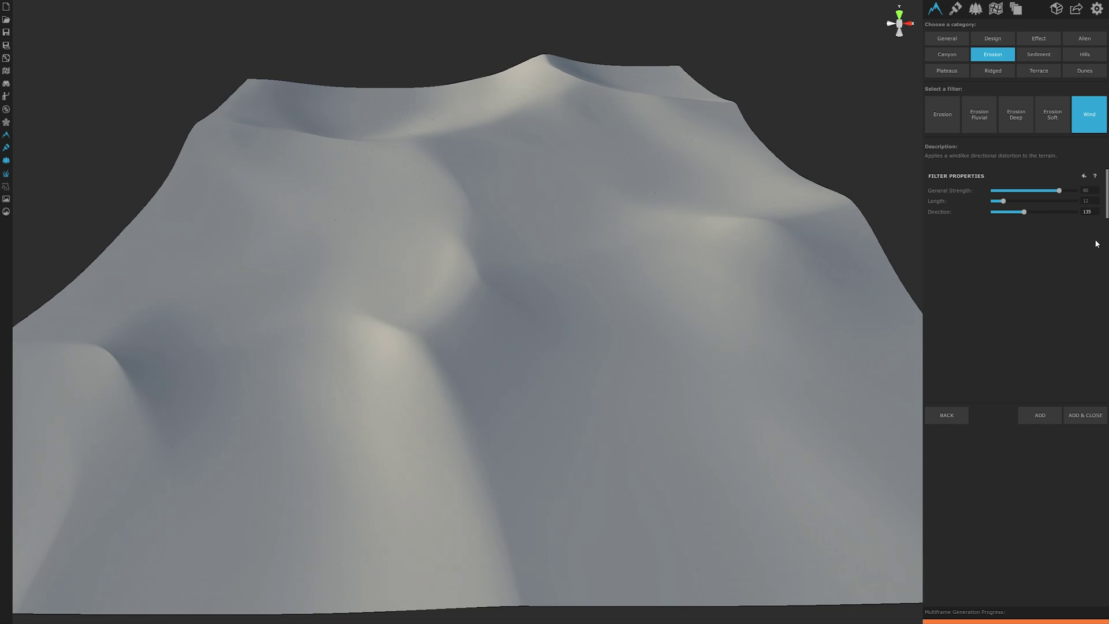
Step: Add the Wind filter and switch off level strength steps 9 and 10
{"action": "left_click", "coordinate": [1085, 415]}
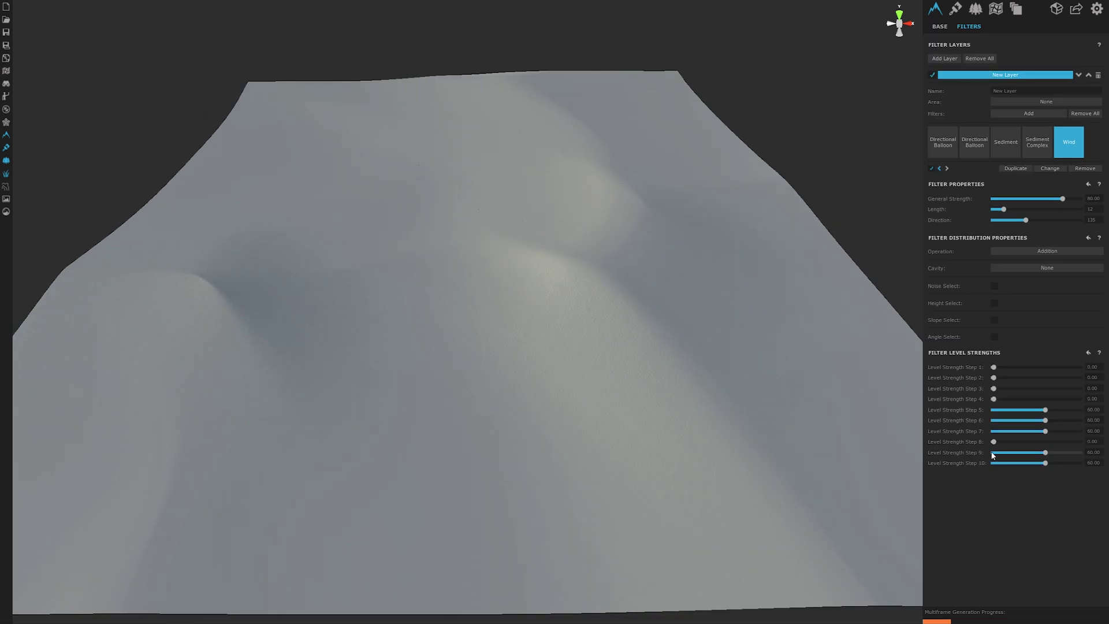
{"action": "left_click", "coordinate": [992, 452]}
{"action": "left_click", "coordinate": [992, 462]}
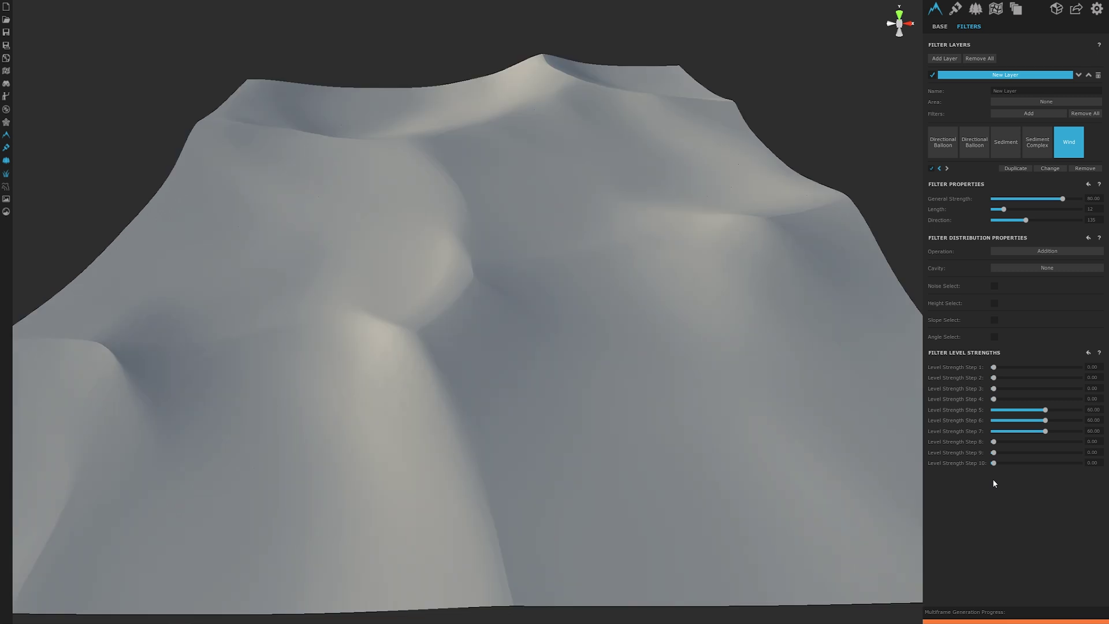
Step: Add a Noise filter with scale 6 and height 40 to the layer
{"action": "left_click", "coordinate": [974, 142]}
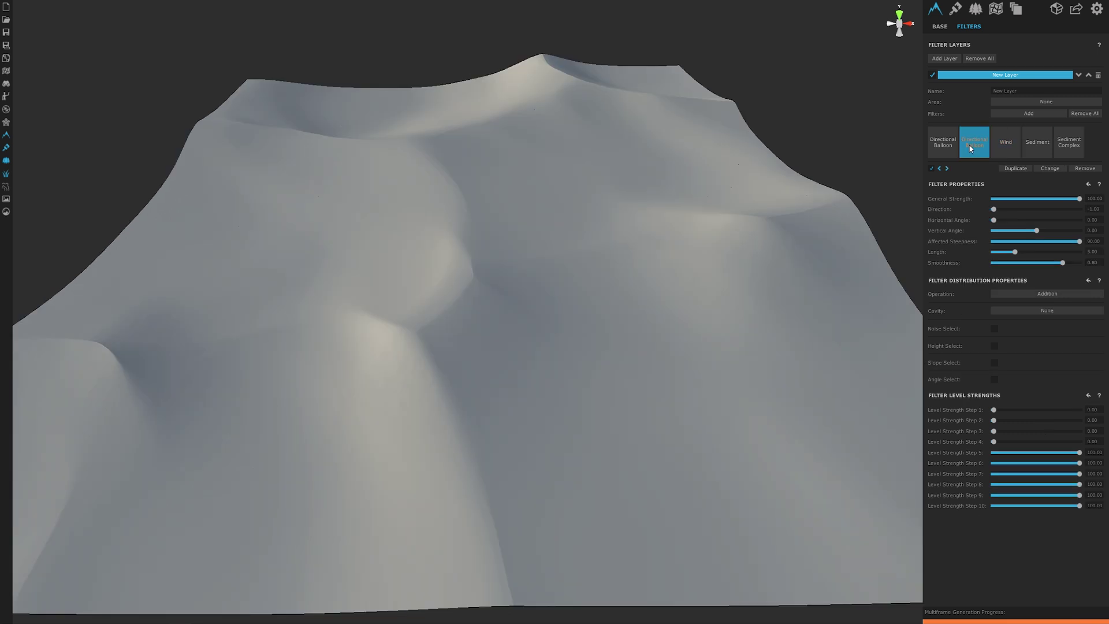
{"action": "left_click", "coordinate": [1023, 115]}
{"action": "left_click", "coordinate": [1051, 115]}
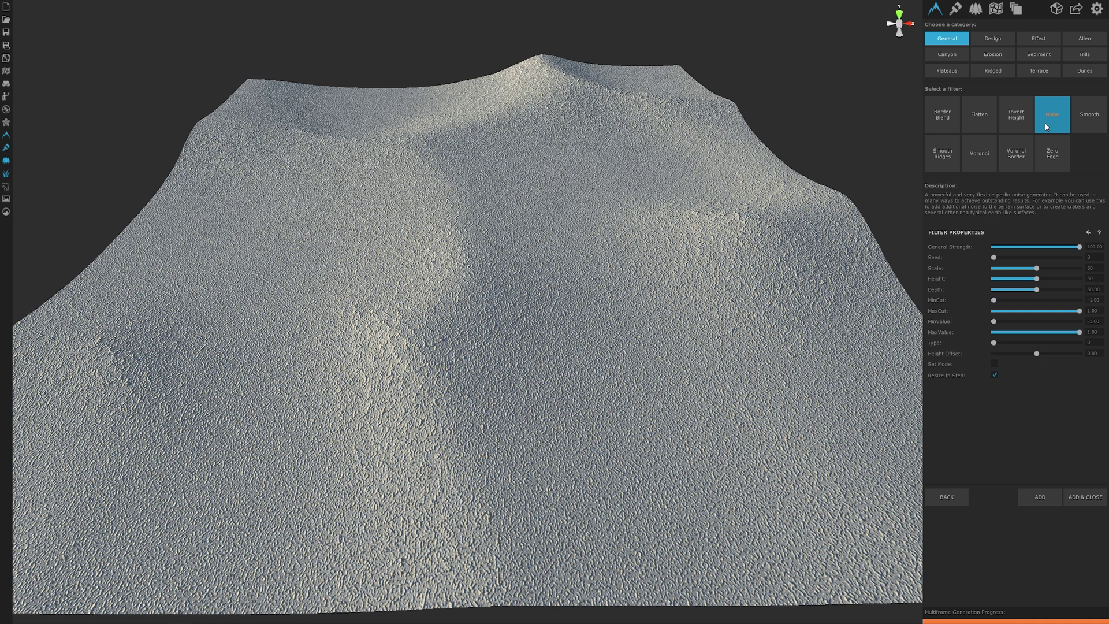
{"action": "left_click", "coordinate": [1091, 268]}
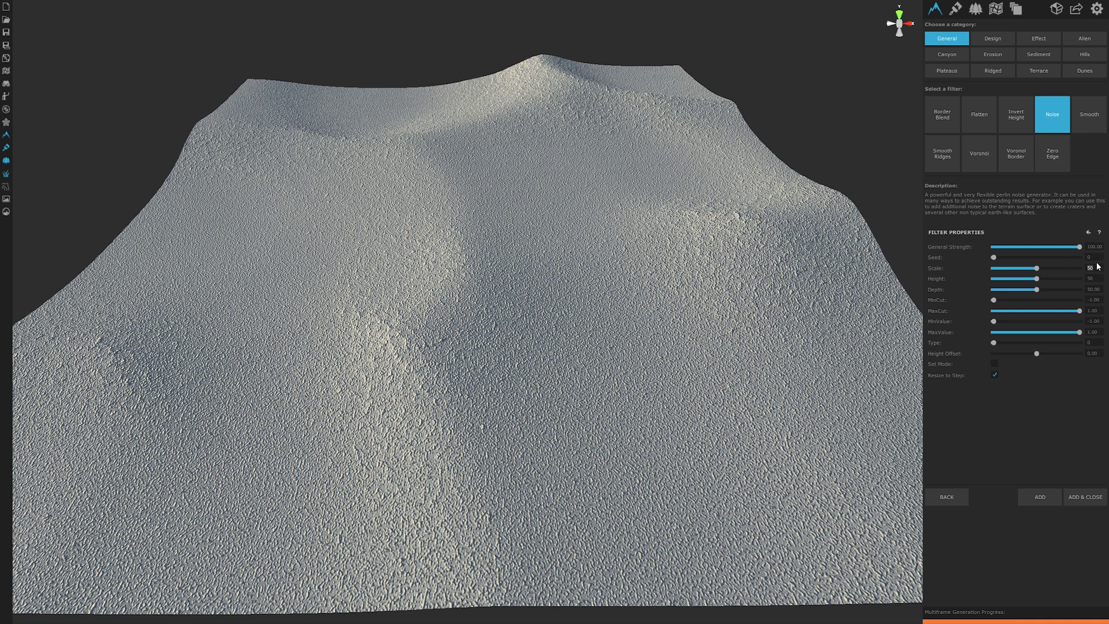
{"action": "type", "text": "6"}
{"action": "key", "text": "Tab"}
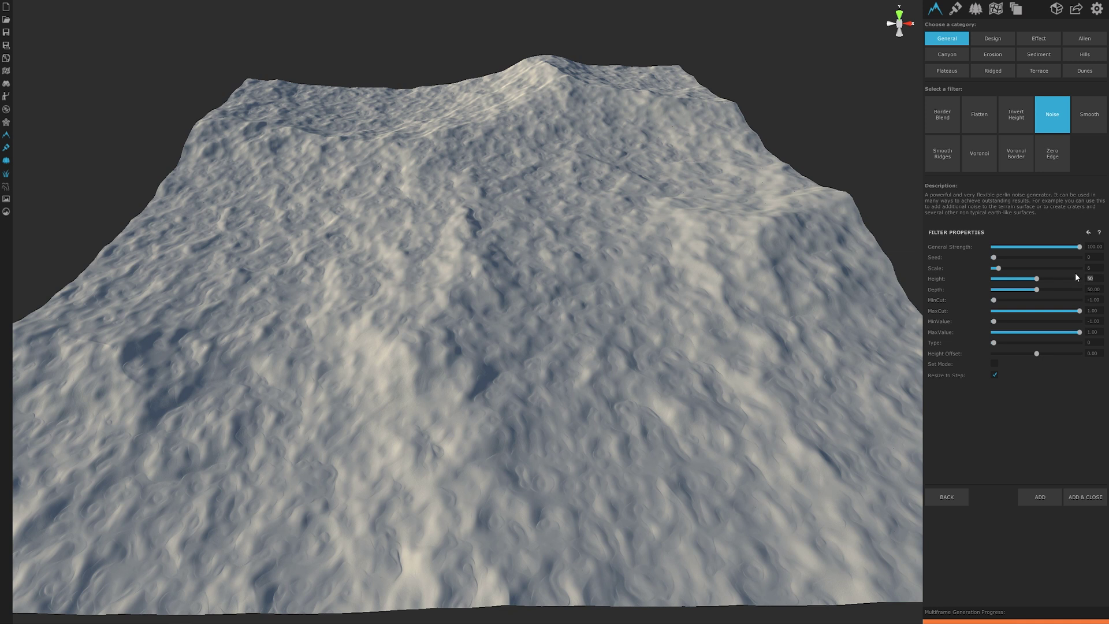
{"action": "type", "text": "40"}
{"action": "left_click", "coordinate": [1074, 495]}
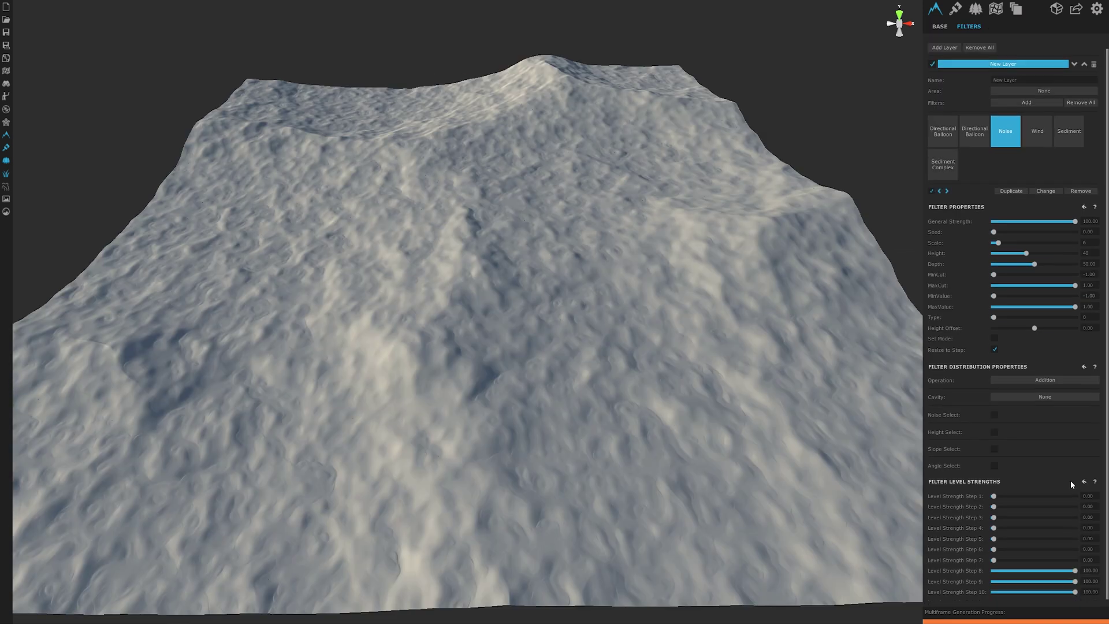
Step: Restrict the Noise to level steps 4–7 at full strength and raise its scale to 12
{"action": "left_click", "coordinate": [991, 570]}
{"action": "left_click", "coordinate": [991, 581]}
{"action": "left_click", "coordinate": [991, 592]}
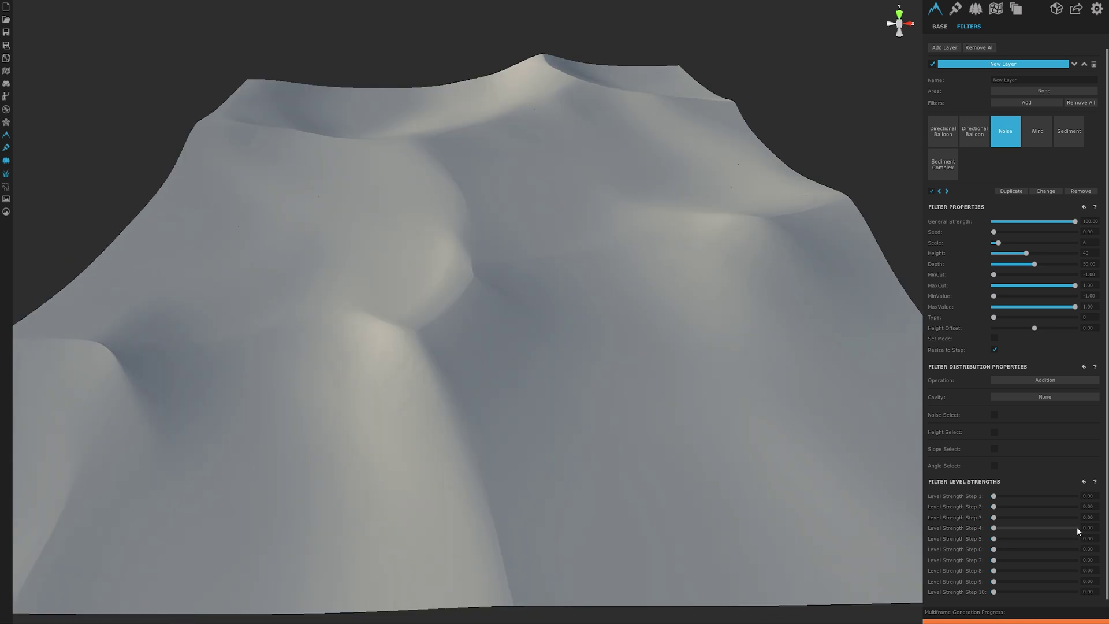
{"action": "left_click", "coordinate": [1076, 528]}
{"action": "left_click", "coordinate": [1077, 538]}
{"action": "left_click", "coordinate": [1076, 549]}
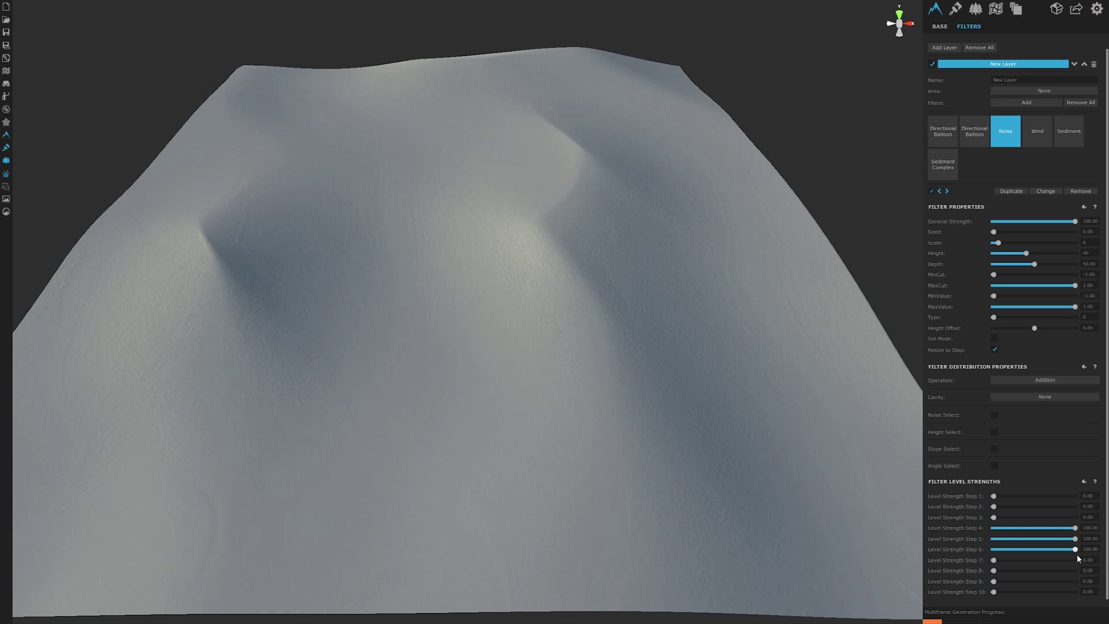
{"action": "left_click", "coordinate": [1077, 560]}
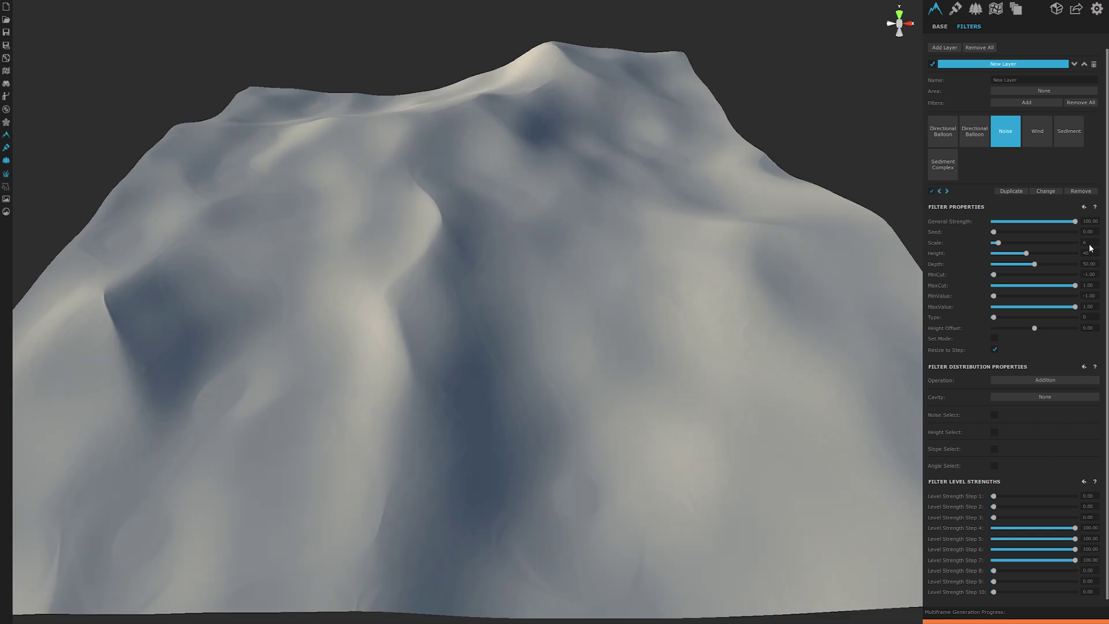
{"action": "left_click", "coordinate": [1088, 244]}
{"action": "type", "text": "12"}
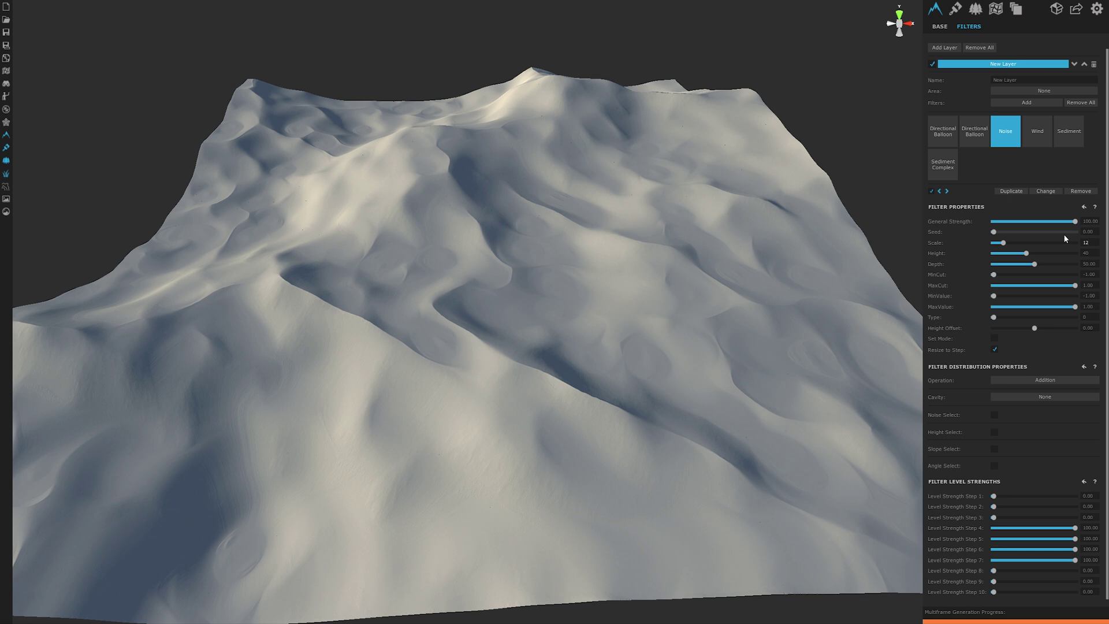
Step: Add a Dunes filter at strength 70 to the layer
{"action": "left_click", "coordinate": [1027, 104]}
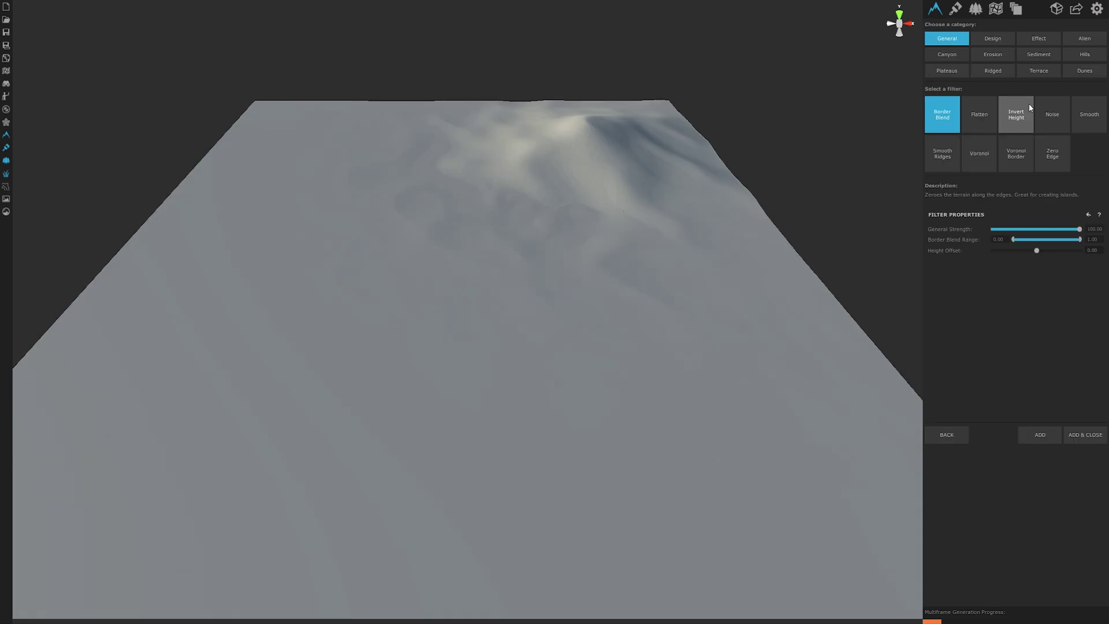
{"action": "left_click", "coordinate": [1086, 73]}
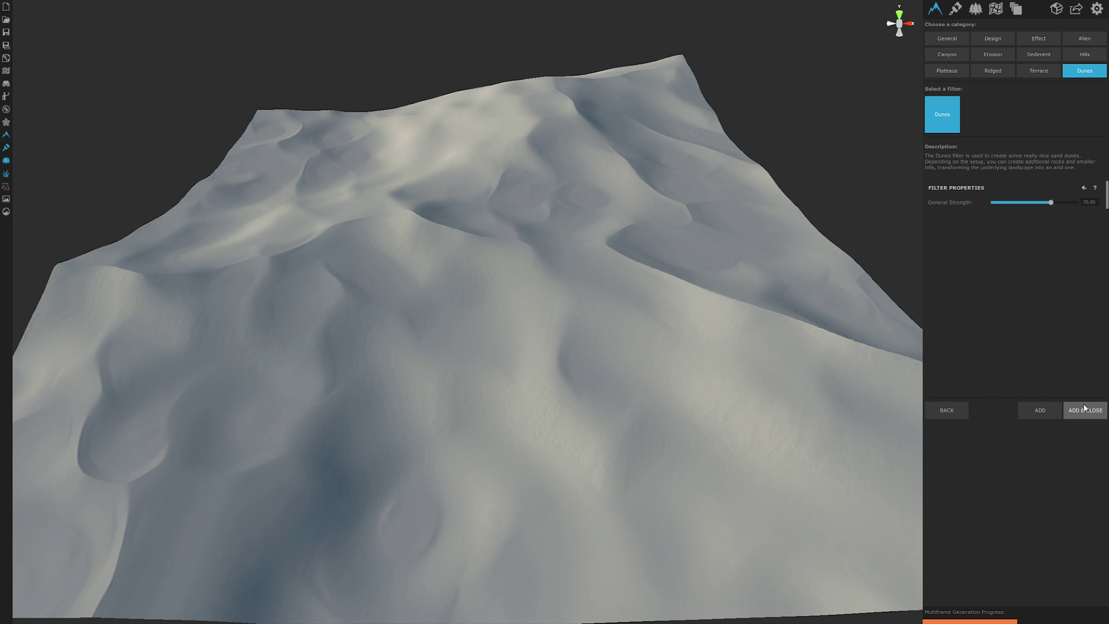
{"action": "left_click", "coordinate": [1084, 408]}
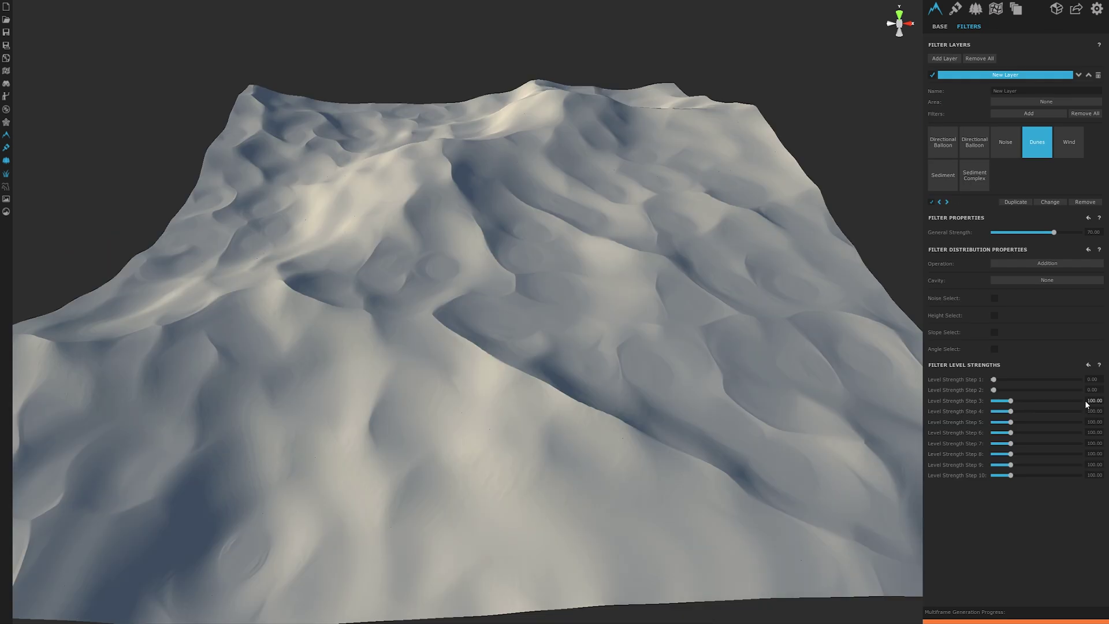
{"action": "left_click", "coordinate": [1005, 142]}
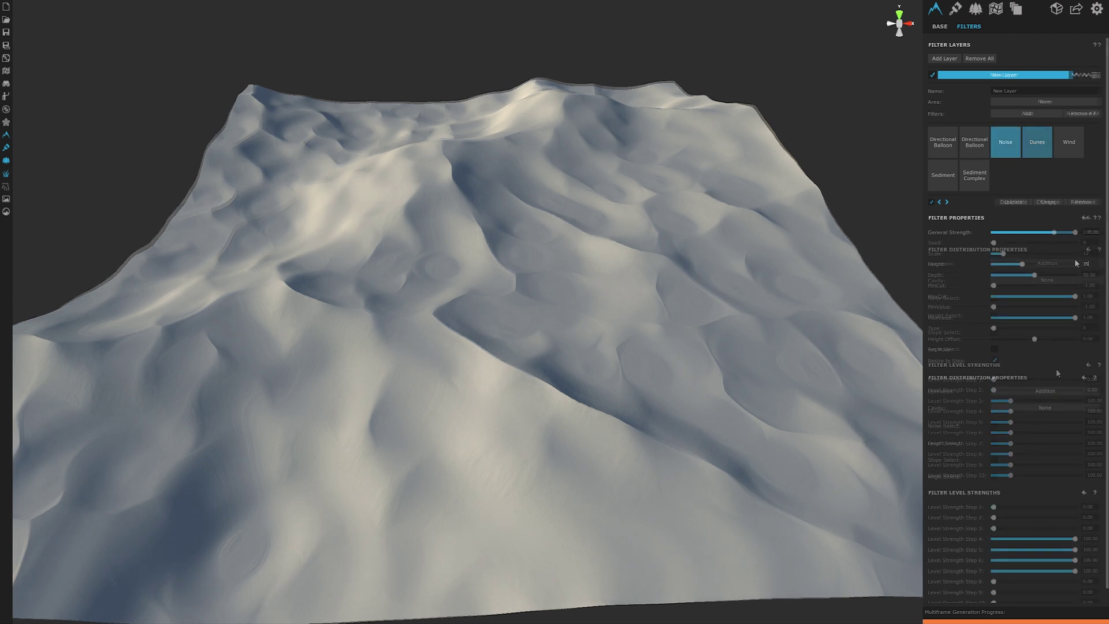
Step: Start a Distort filter with strength 60 and length 200
{"action": "left_click", "coordinate": [1031, 112]}
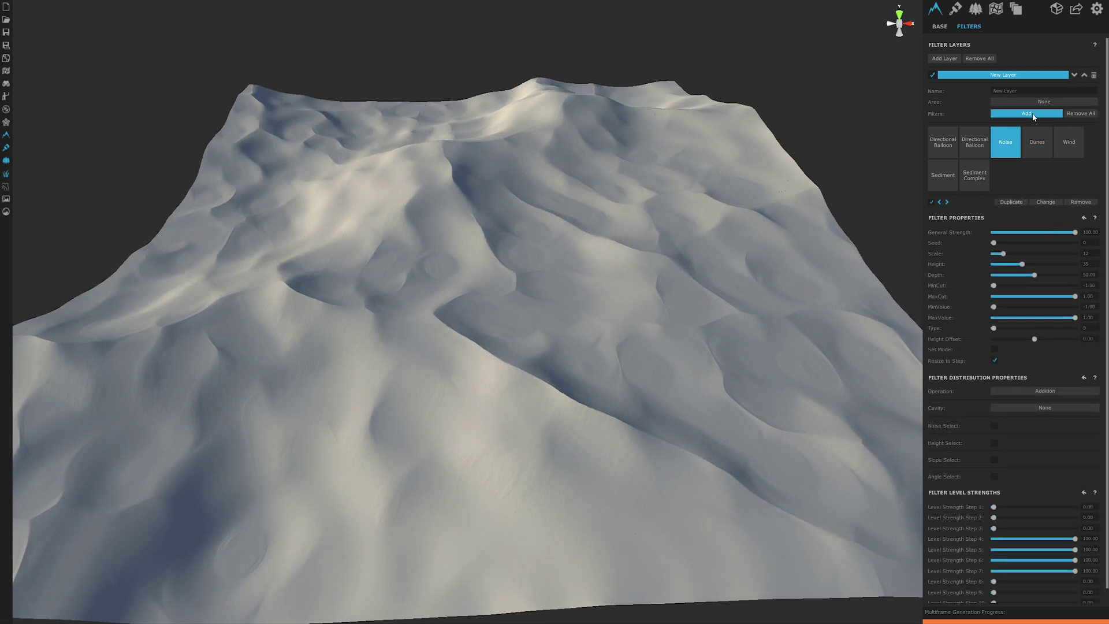
{"action": "left_click", "coordinate": [1081, 267]}
{"action": "type", "text": "10"}
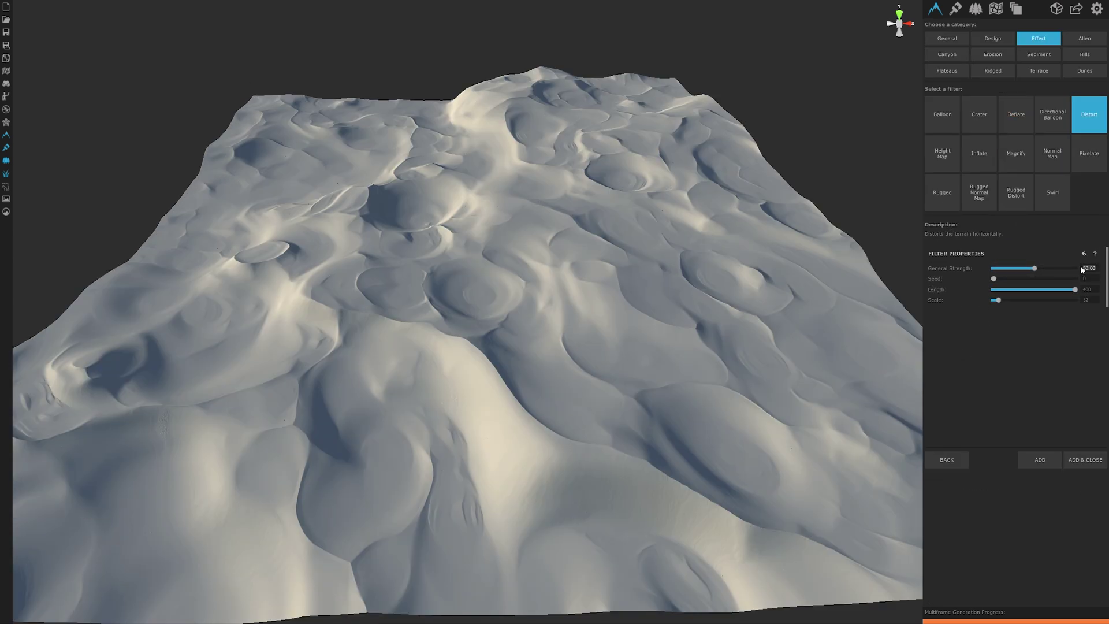
{"action": "key", "text": "Return"}
{"action": "type", "text": "60"}
{"action": "key", "text": "Return"}
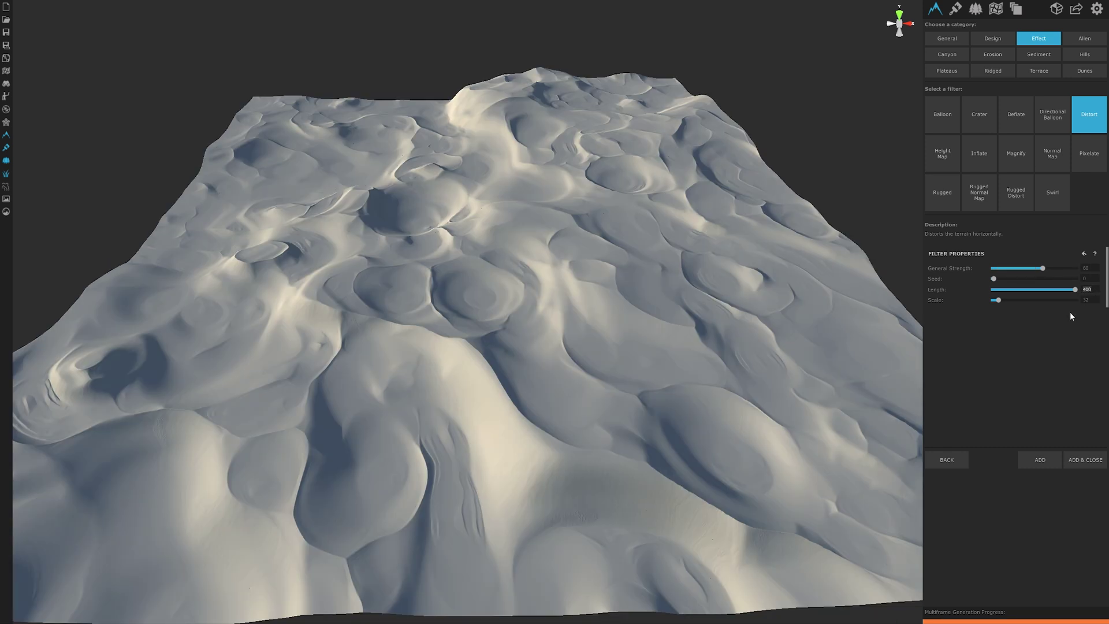
{"action": "type", "text": "200"}
{"action": "key", "text": "Return"}
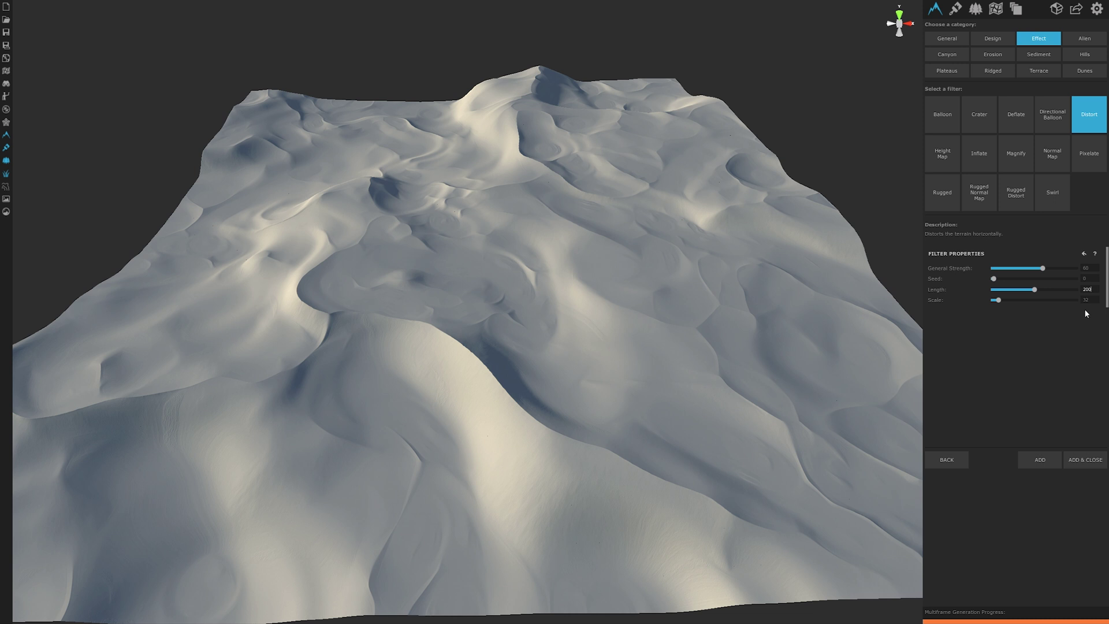
Step: Set the Distort scale to 20 and add it to the layer
{"action": "left_click", "coordinate": [1085, 300]}
{"action": "type", "text": "2"}
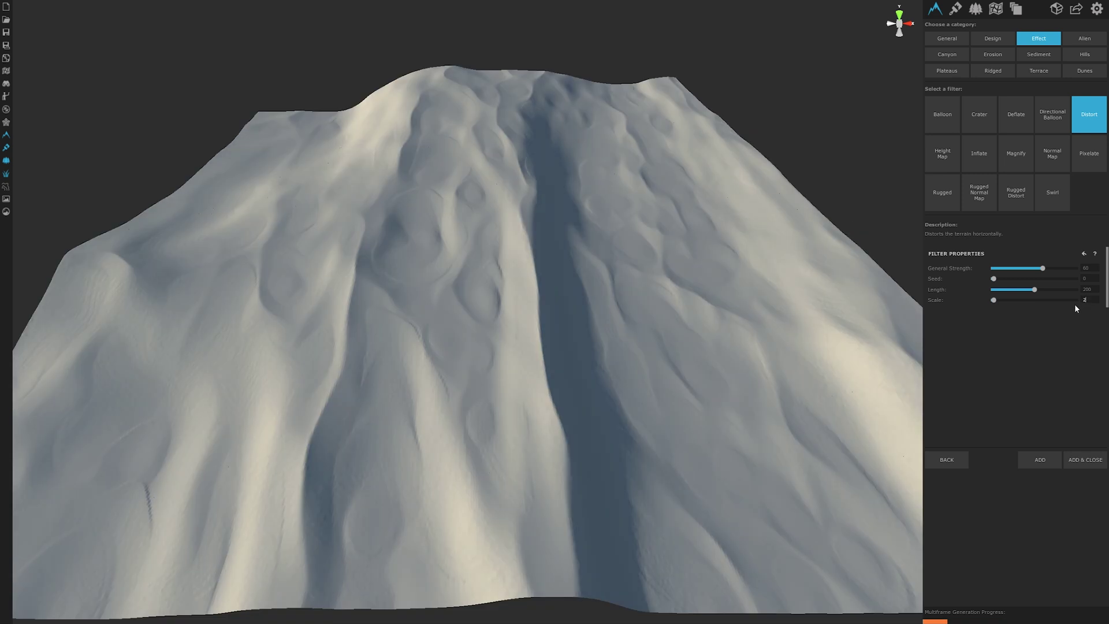
{"action": "type", "text": "0"}
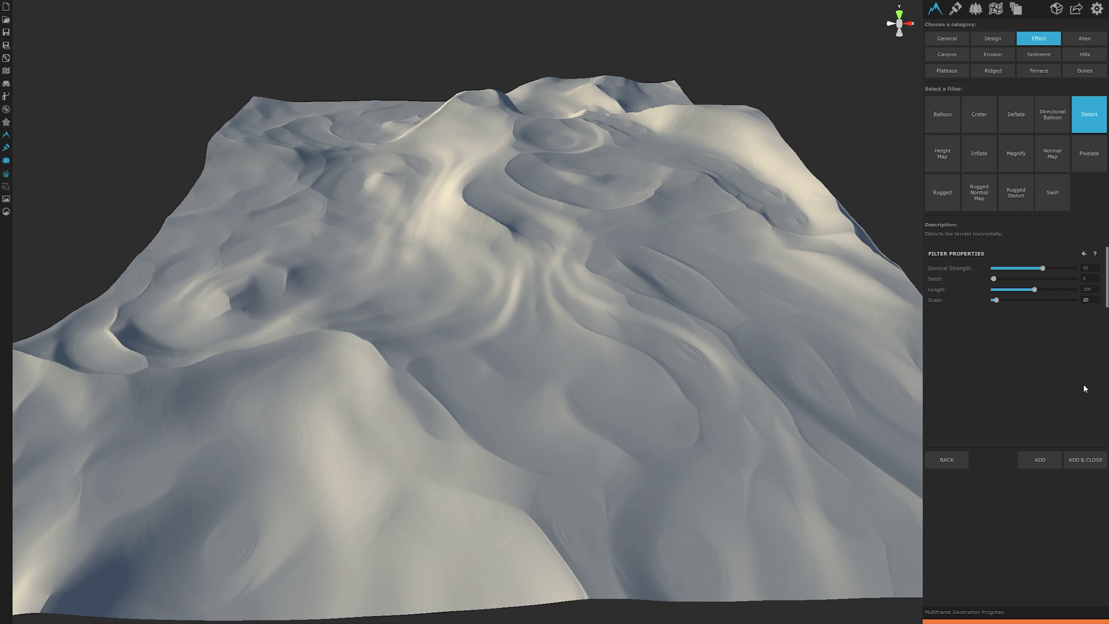
{"action": "left_click", "coordinate": [1085, 459]}
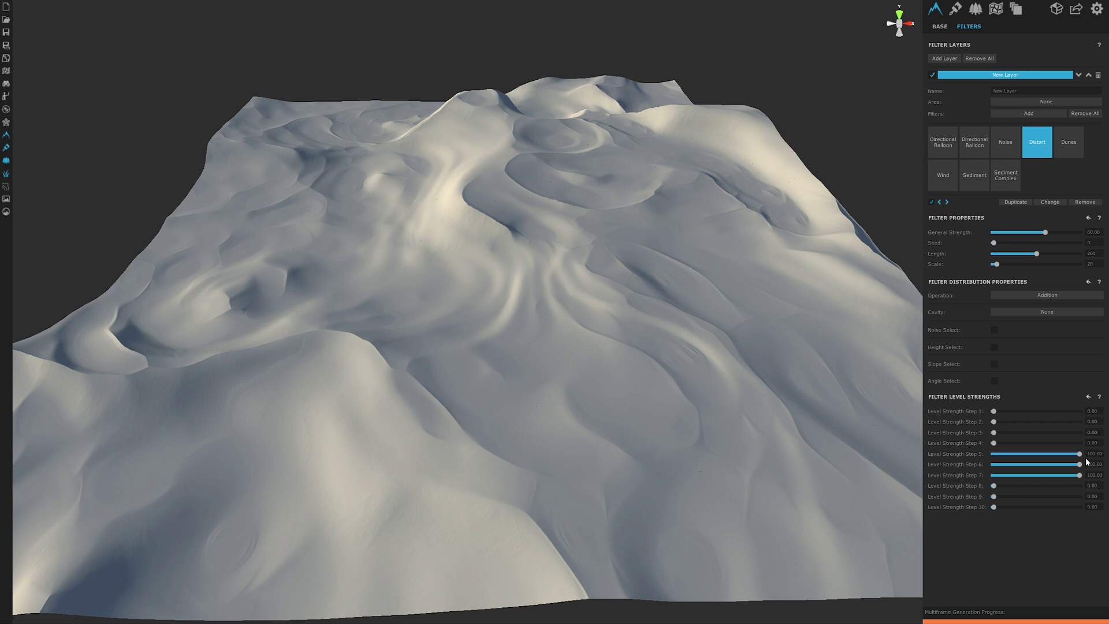
Step: Set the Distort filter's Level Strength Steps 2, 3 and 4 to 50, 100 and 100
{"action": "left_click", "coordinate": [1092, 421]}
{"action": "type", "text": "50"}
{"action": "key", "text": "Return"}
{"action": "type", "text": "100"}
{"action": "key", "text": "Return"}
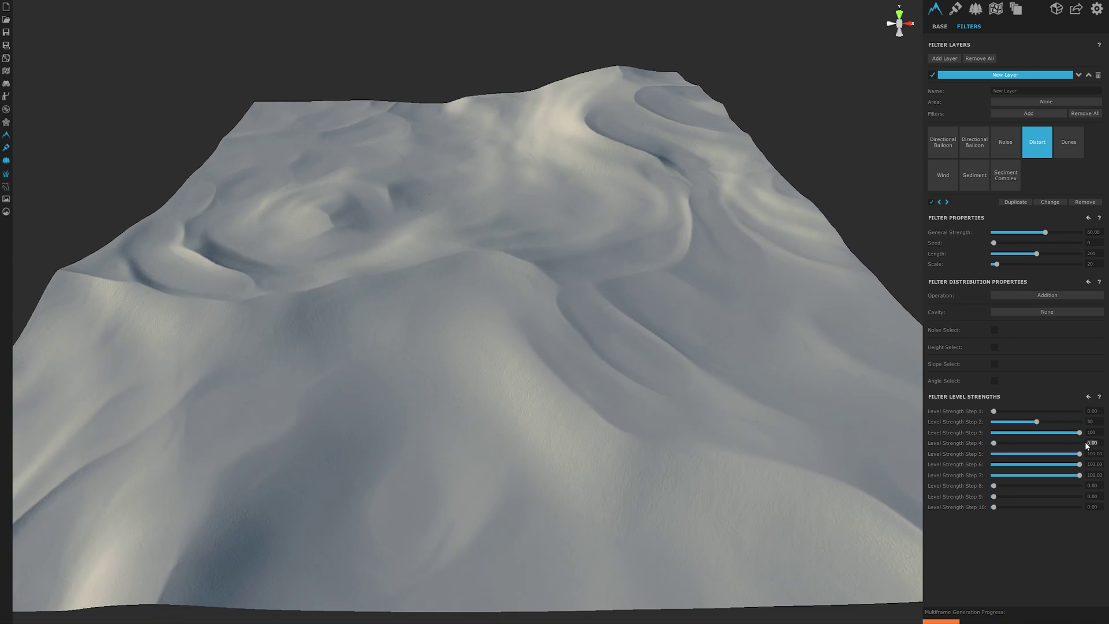
{"action": "left_click", "coordinate": [1090, 443]}
{"action": "type", "text": "100"}
{"action": "key", "text": "Return"}
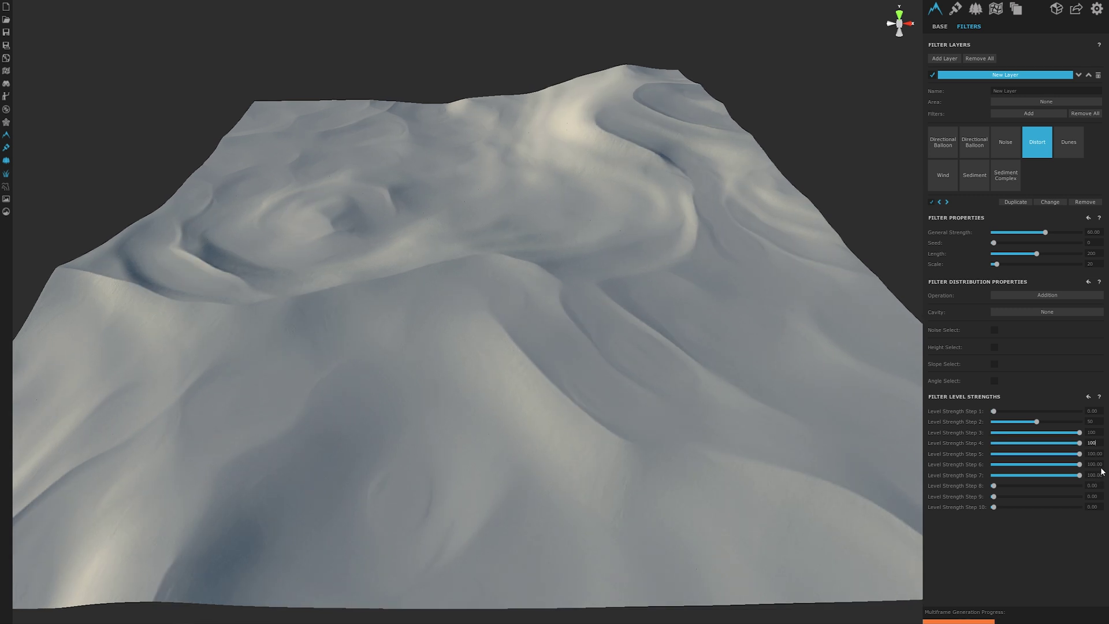
Step: Set Level Strength Steps 6, 7 and 8 to 50, 20 and 10
{"action": "left_click", "coordinate": [1085, 464]}
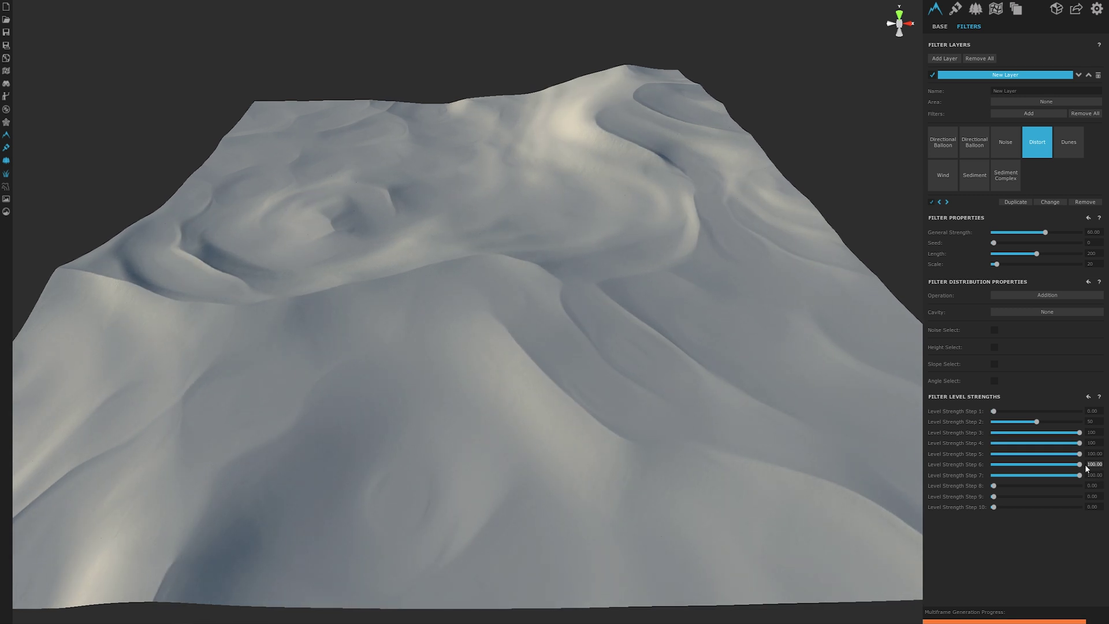
{"action": "type", "text": "50"}
{"action": "key", "text": "Return"}
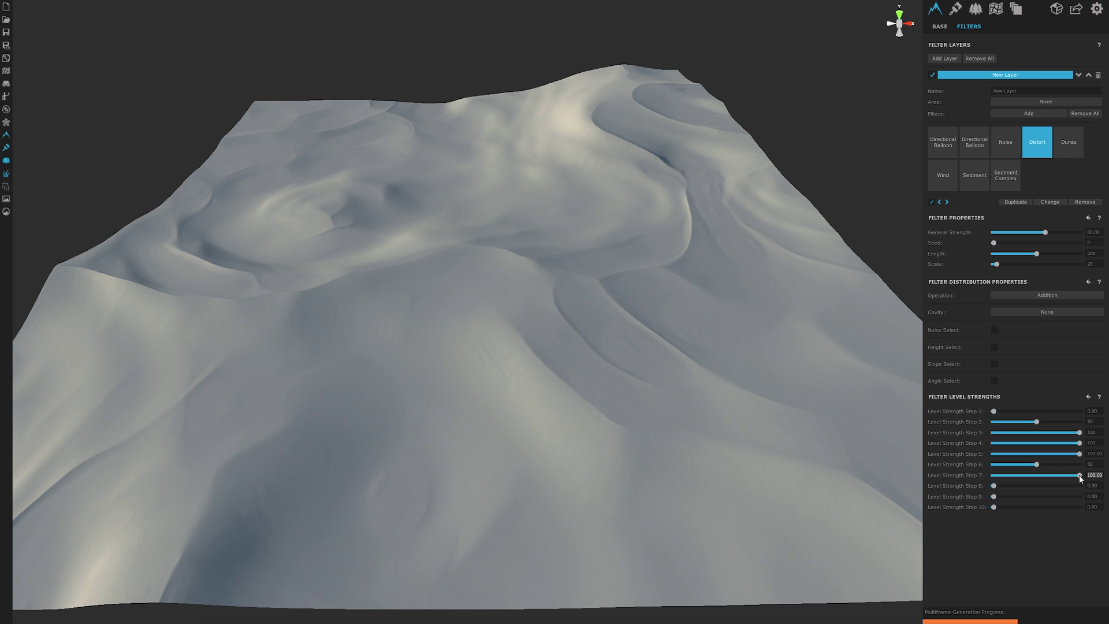
{"action": "type", "text": "20"}
{"action": "key", "text": "Return"}
{"action": "left_click", "coordinate": [1089, 485]}
{"action": "type", "text": "10"}
{"action": "key", "text": "Return"}
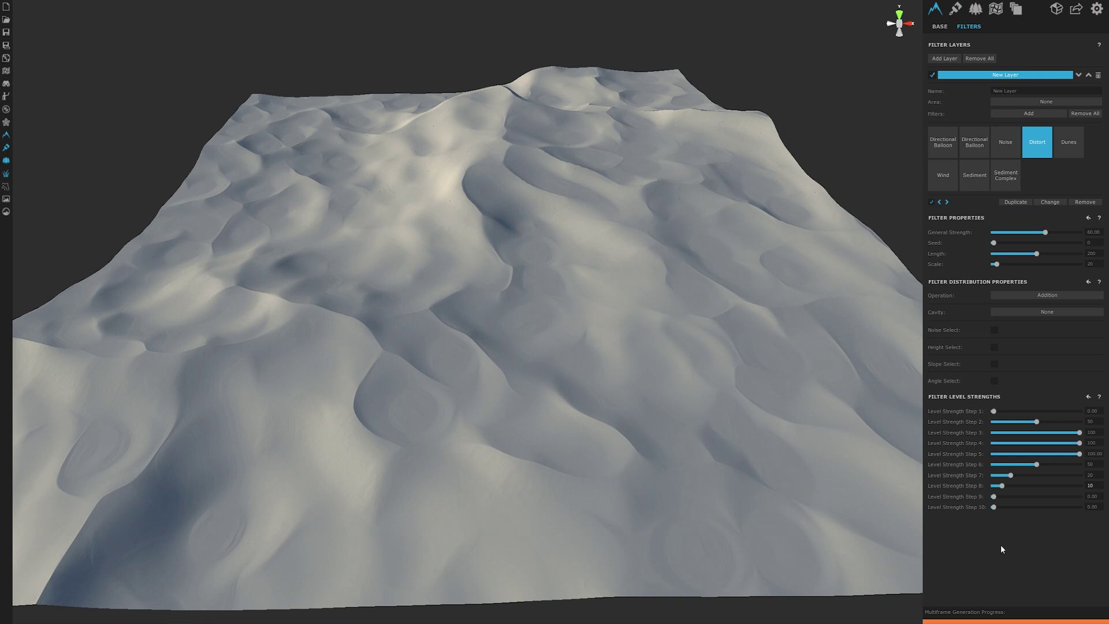
{"action": "right_click_drag", "start_coordinate": [673, 240], "coordinate": [872, 256]}
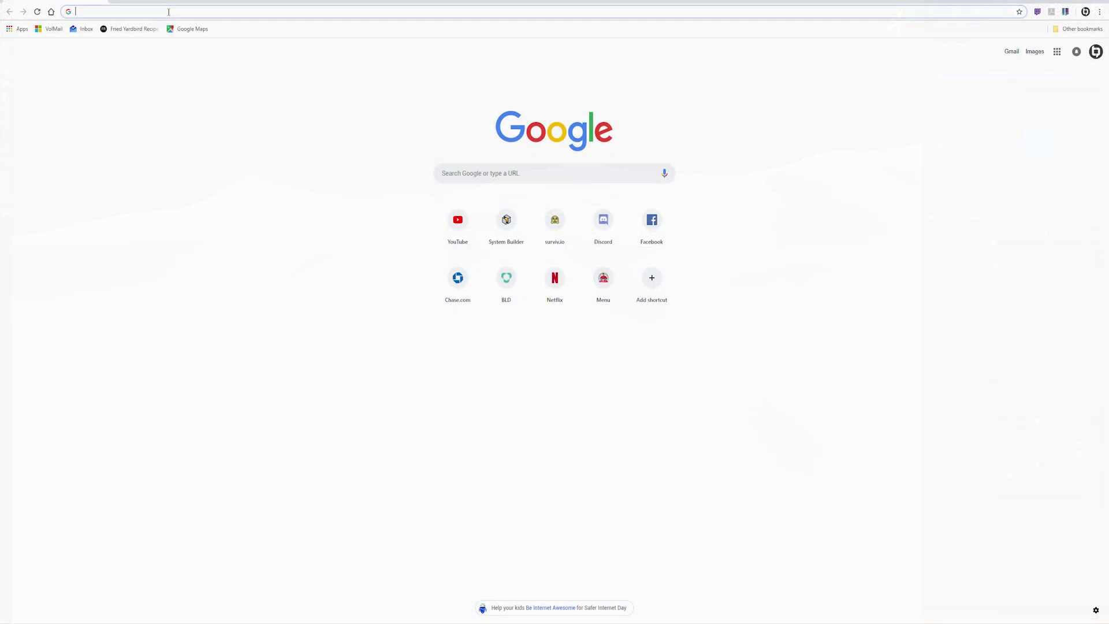
Step: Go to quixel.com and open the Megascans section's View Library page
{"action": "left_click", "coordinate": [168, 12]}
{"action": "type", "text": "quixel.com"}
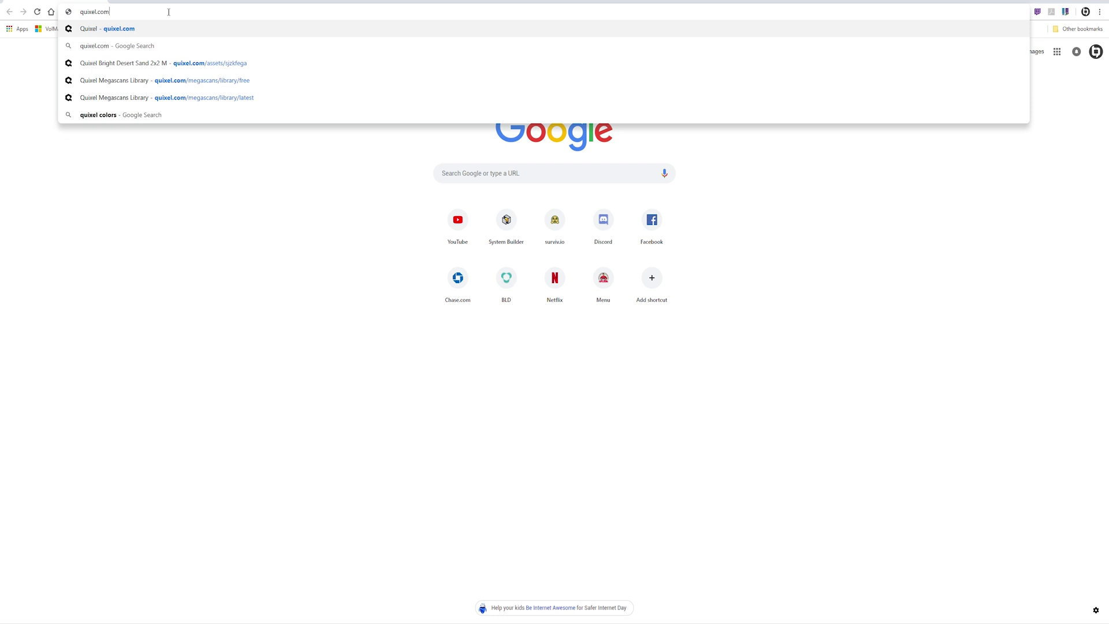
{"action": "key", "text": "Return"}
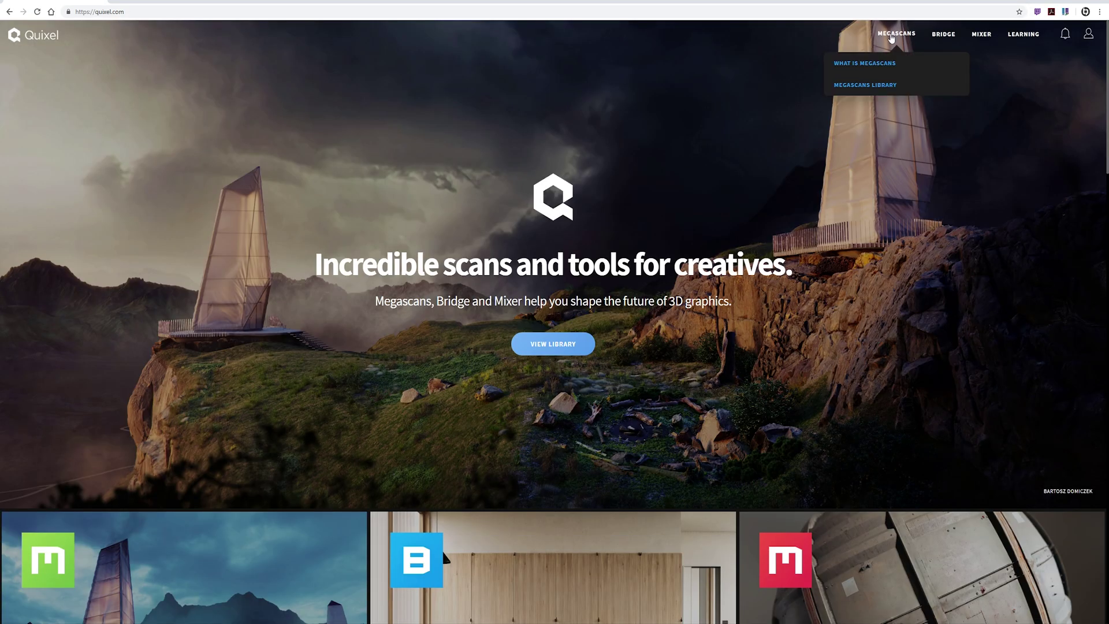
{"action": "left_click", "coordinate": [891, 36]}
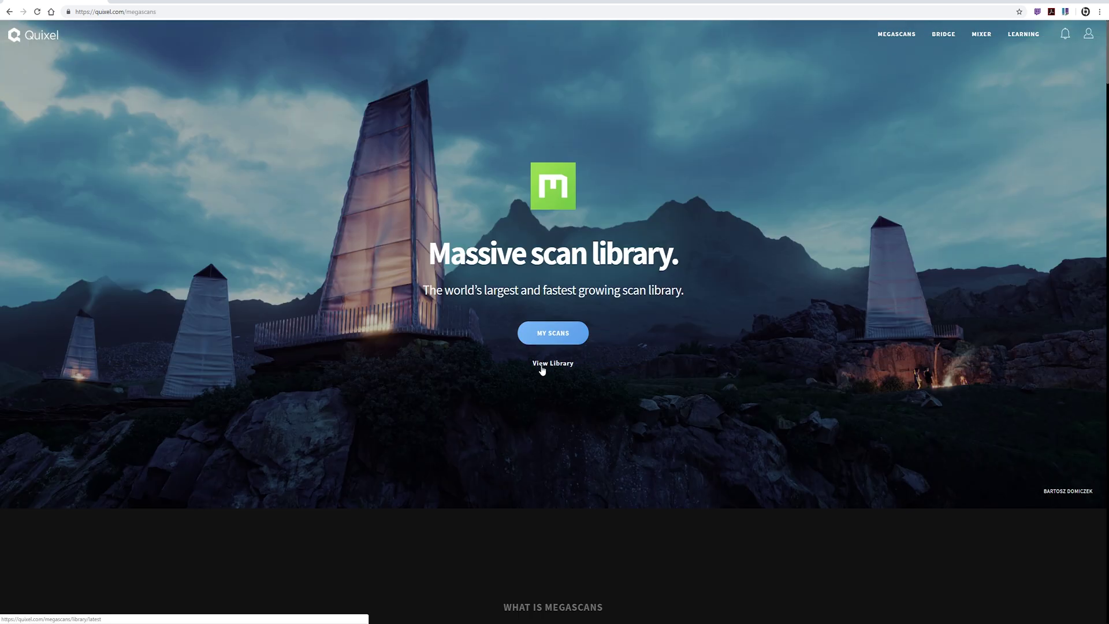
{"action": "left_click", "coordinate": [549, 364]}
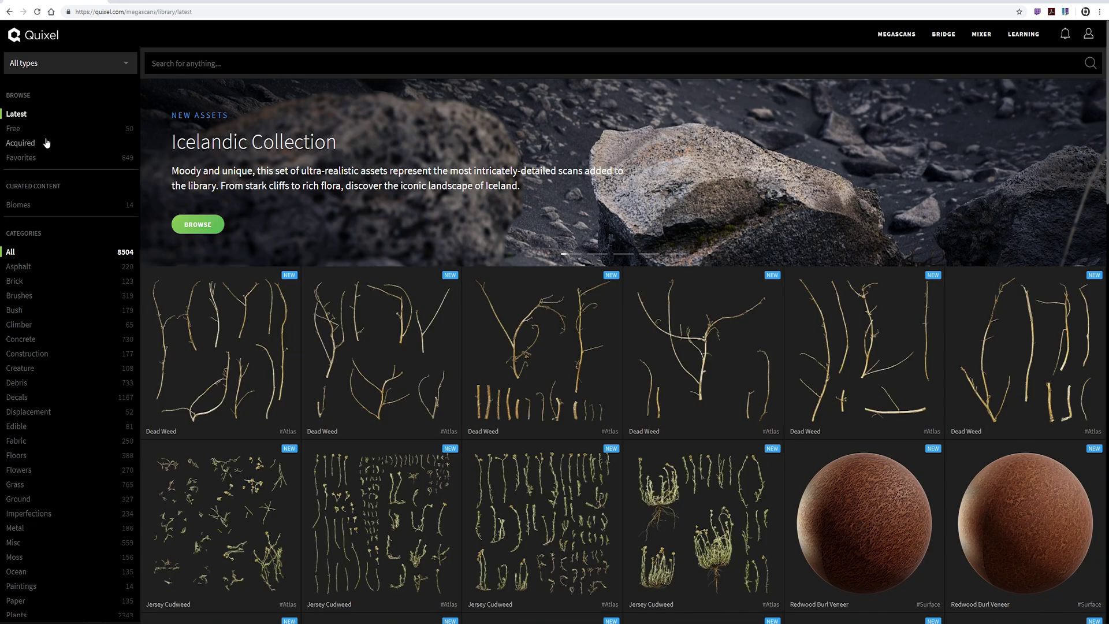
Step: Filter Megascans to free assets and open the Bright Desert Sand 2x2 M surface
{"action": "left_click", "coordinate": [16, 128]}
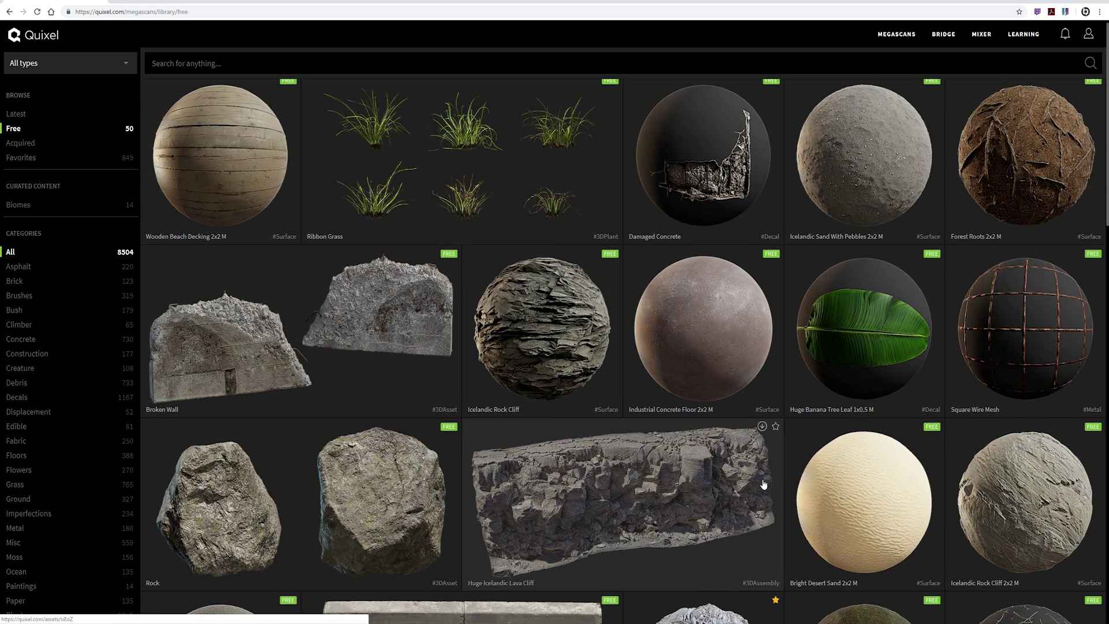
{"action": "scroll", "coordinate": [750, 289], "scroll_direction": "down", "scroll_amount": 5}
{"action": "left_click", "coordinate": [860, 241]}
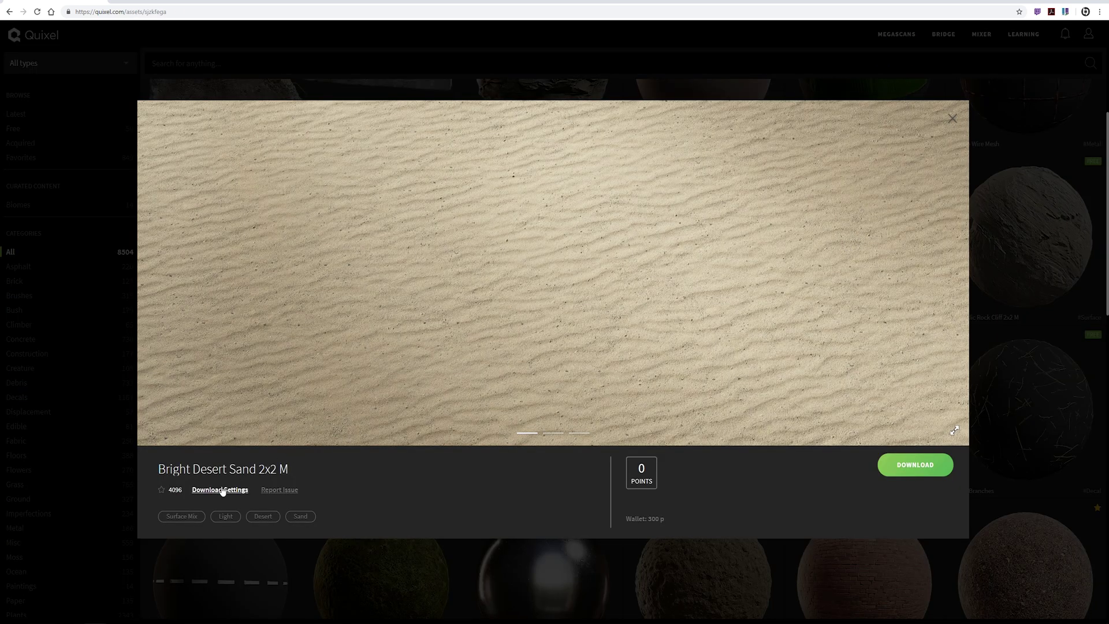
Step: Check the download settings, keeping 4K resolution with Albedo, Displacement and Normal maps
{"action": "left_click", "coordinate": [222, 490]}
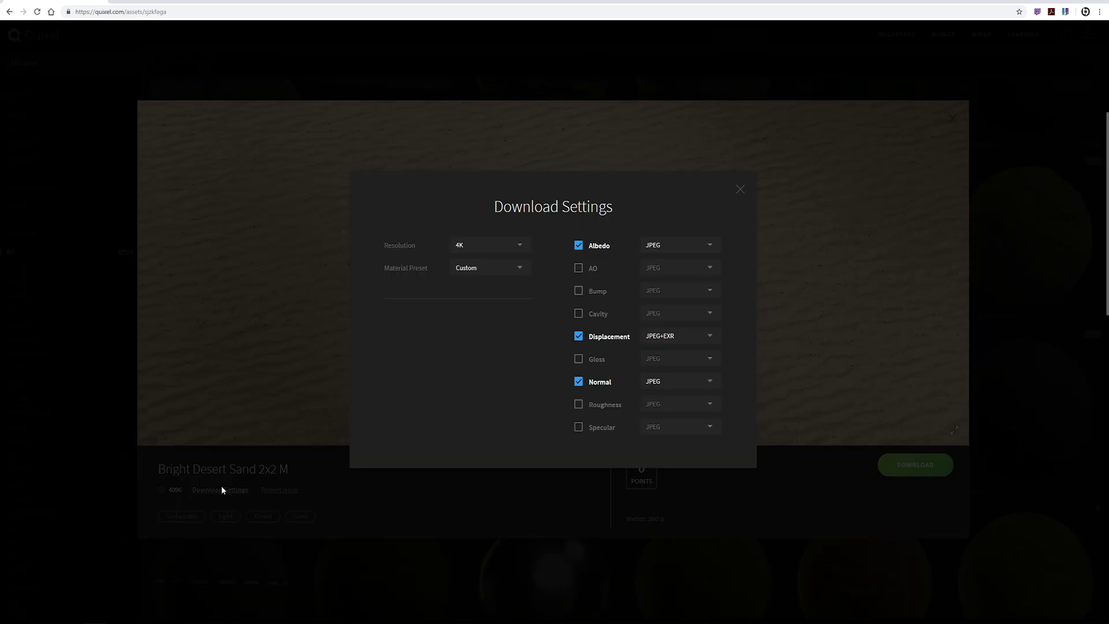
{"action": "left_click", "coordinate": [521, 245]}
{"action": "left_click", "coordinate": [521, 245]}
{"action": "left_click", "coordinate": [739, 191]}
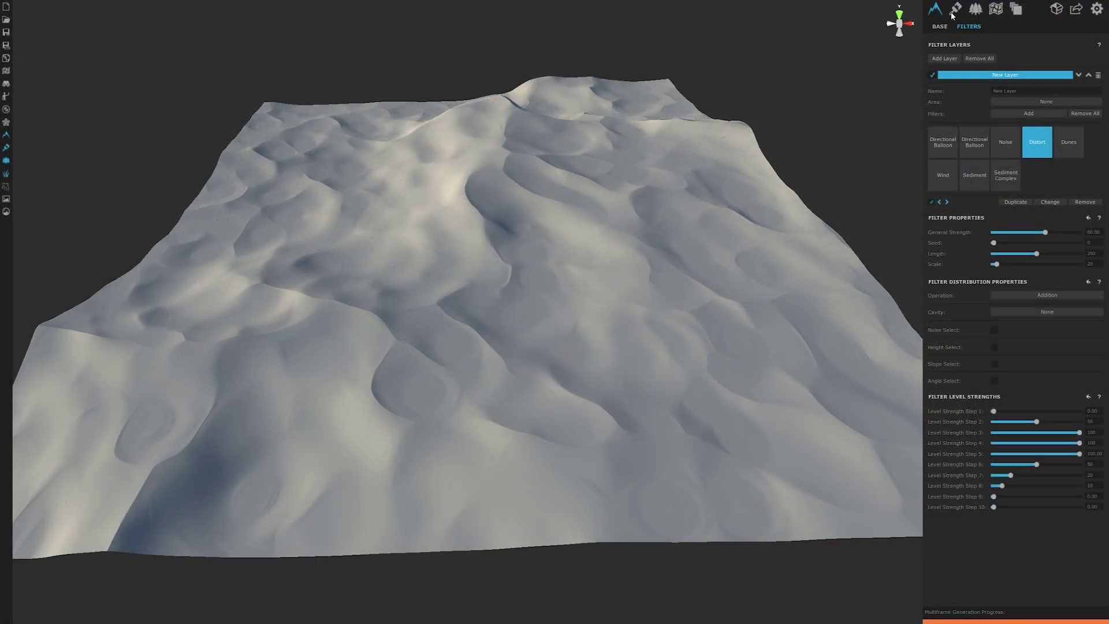
Step: Add a new texture layer and create a new texture in the Ground folder
{"action": "left_click", "coordinate": [954, 10]}
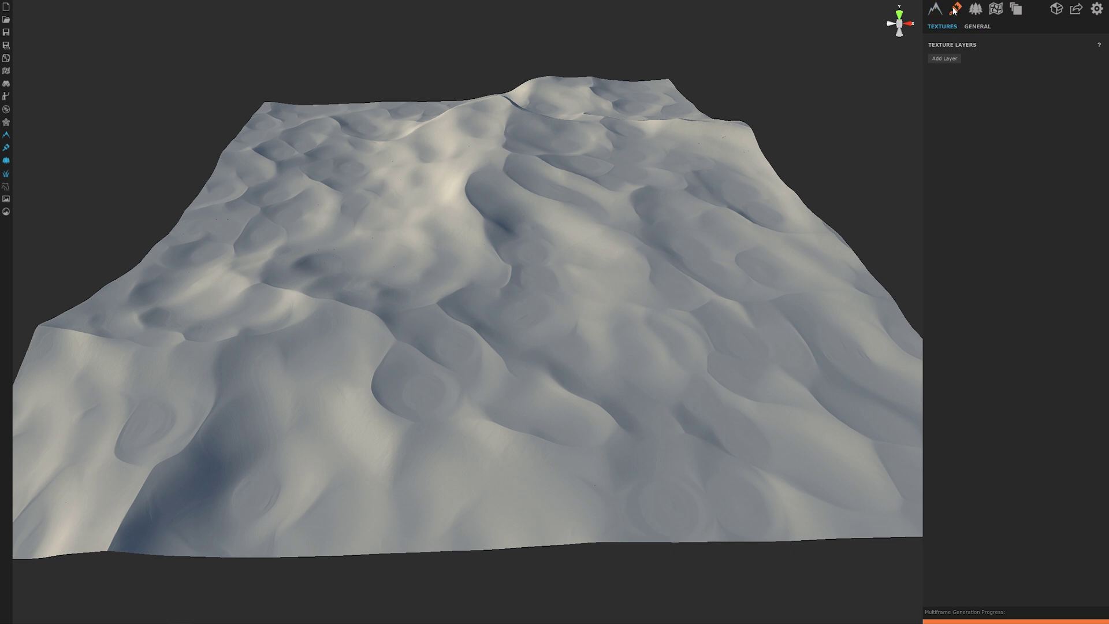
{"action": "left_click", "coordinate": [944, 59]}
{"action": "left_click", "coordinate": [1016, 113]}
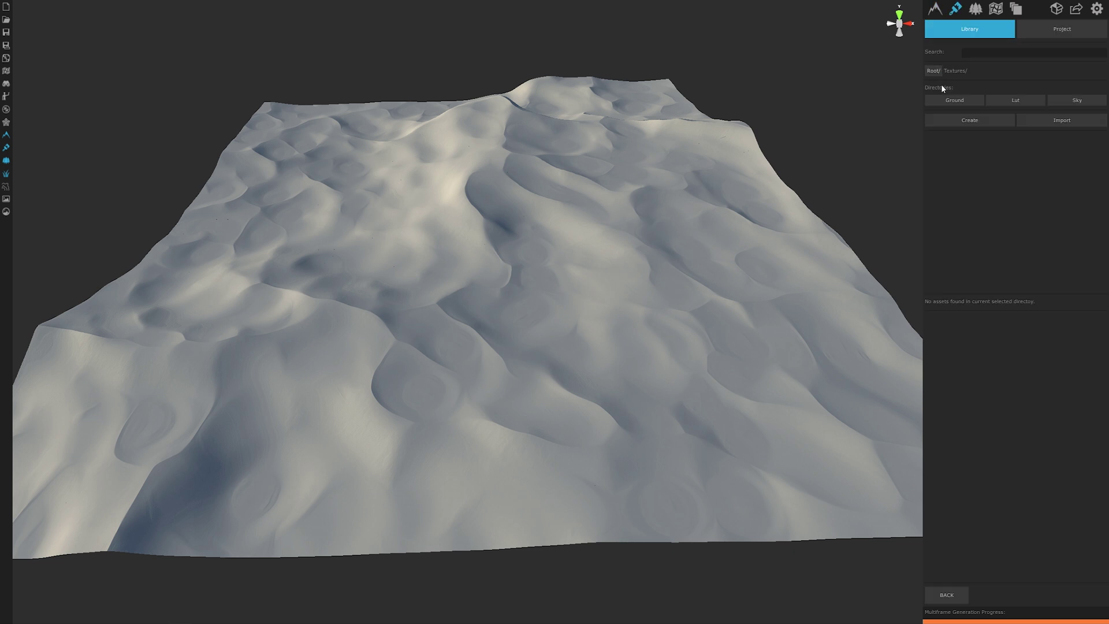
{"action": "left_click", "coordinate": [943, 95]}
{"action": "left_click", "coordinate": [968, 91]}
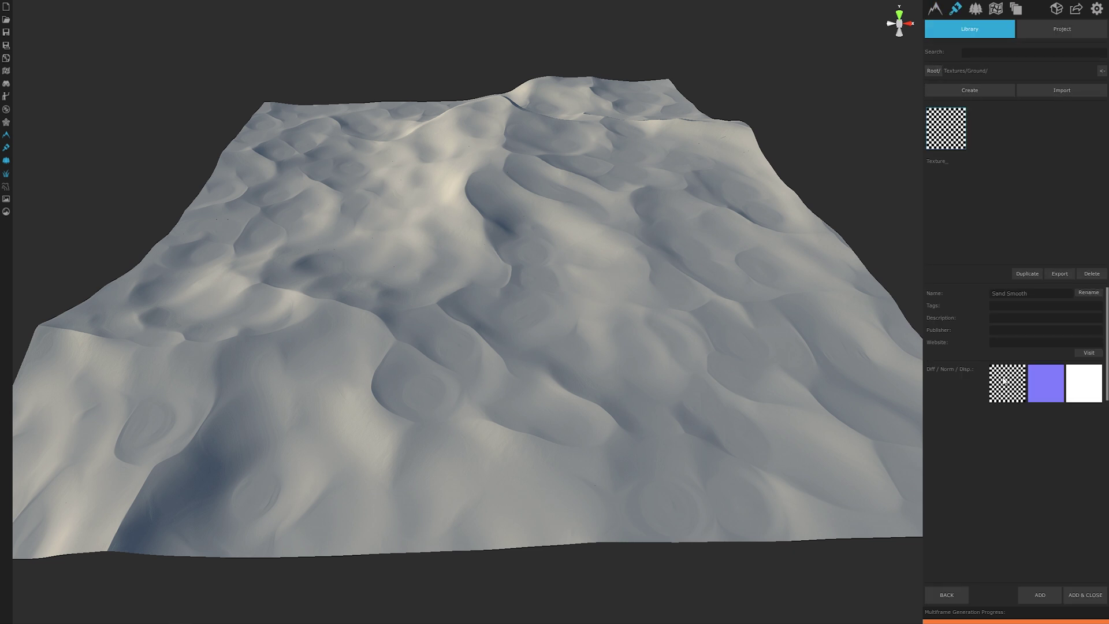
Step: Load the sand albedo, normal and displacement images, then add the texture to the layer
{"action": "left_click", "coordinate": [1006, 383]}
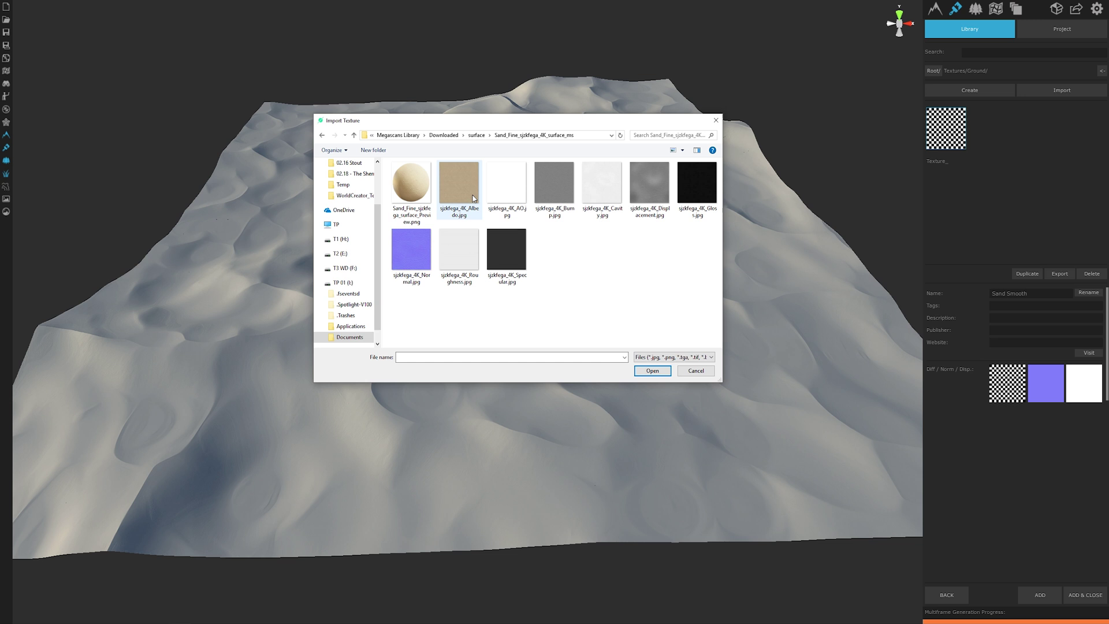
{"action": "left_click", "coordinate": [645, 365]}
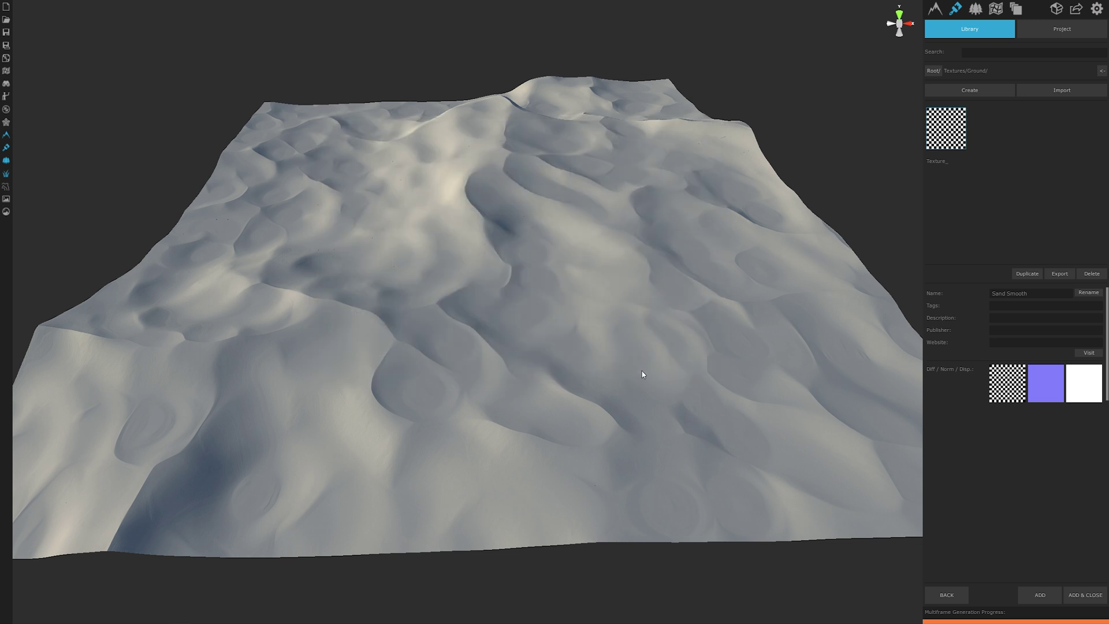
{"action": "left_click", "coordinate": [1047, 386]}
{"action": "left_click", "coordinate": [421, 271]}
{"action": "left_click", "coordinate": [652, 370]}
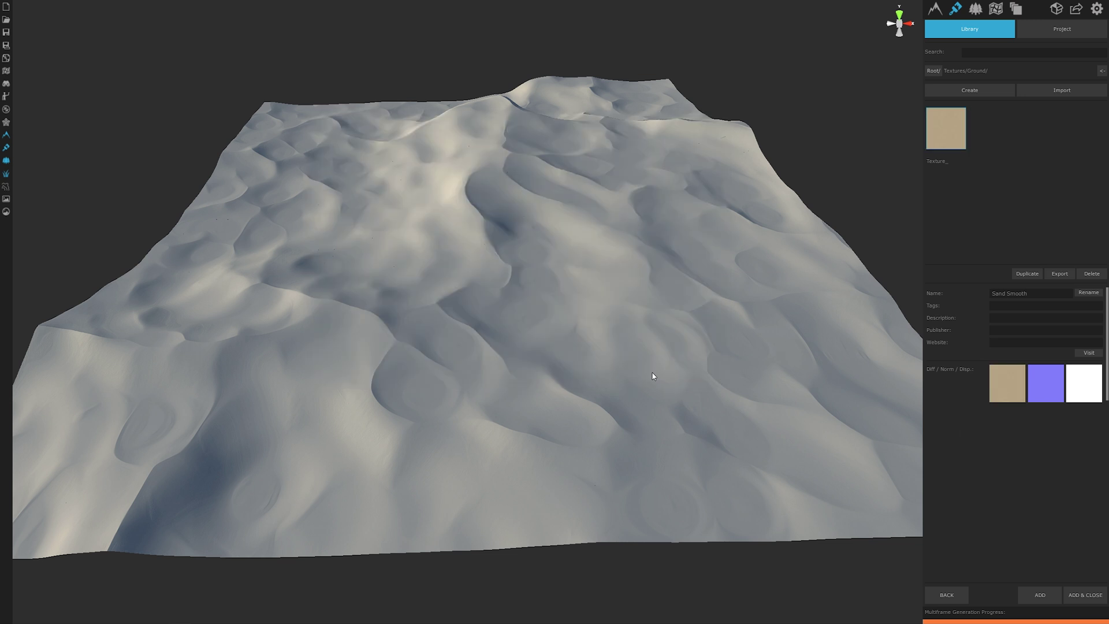
{"action": "left_click", "coordinate": [1076, 386]}
{"action": "left_click", "coordinate": [650, 185]}
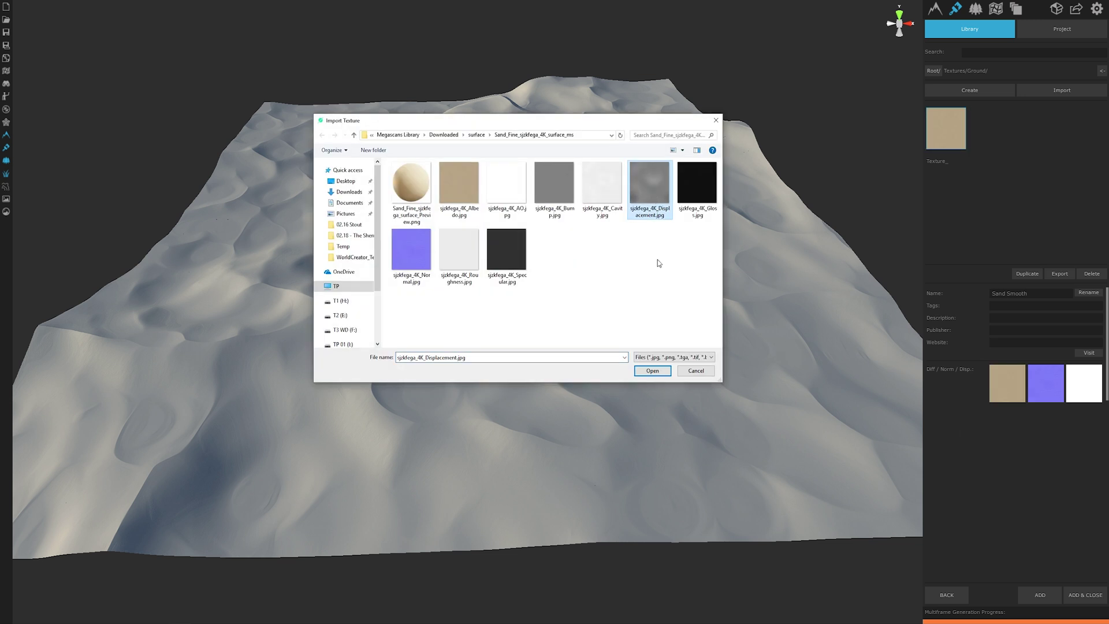
{"action": "left_click", "coordinate": [663, 372]}
{"action": "left_click", "coordinate": [1039, 595]}
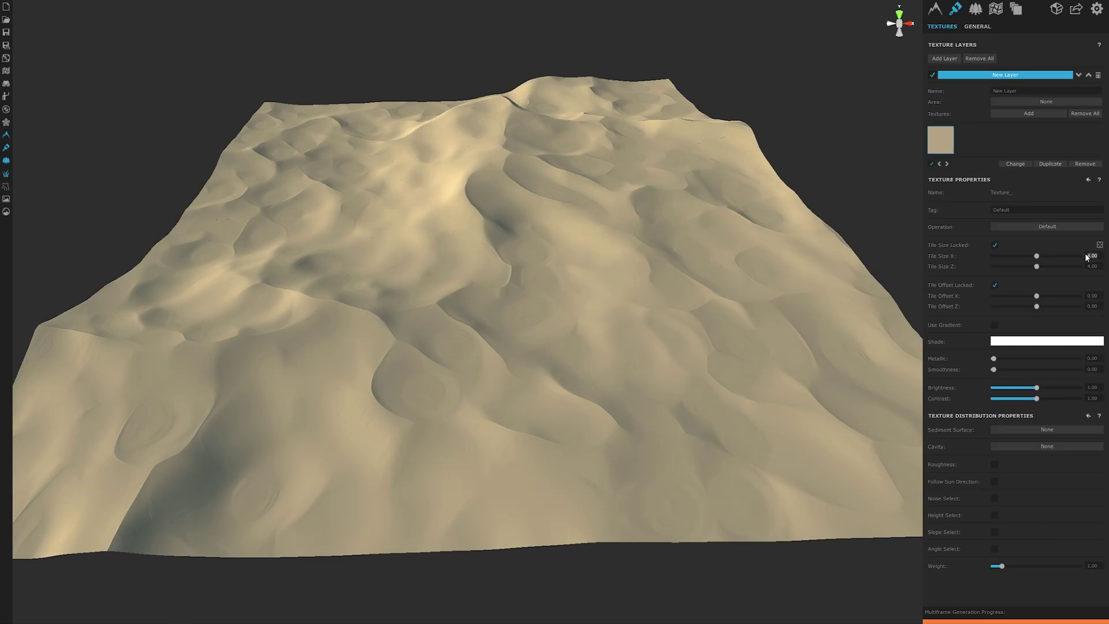
Step: Set the sand texture's Tile Size to 40 by 40 and inspect a dune ridge
{"action": "type", "text": "40"}
{"action": "scroll", "coordinate": [496, 296], "scroll_direction": "up", "scroll_amount": 10}
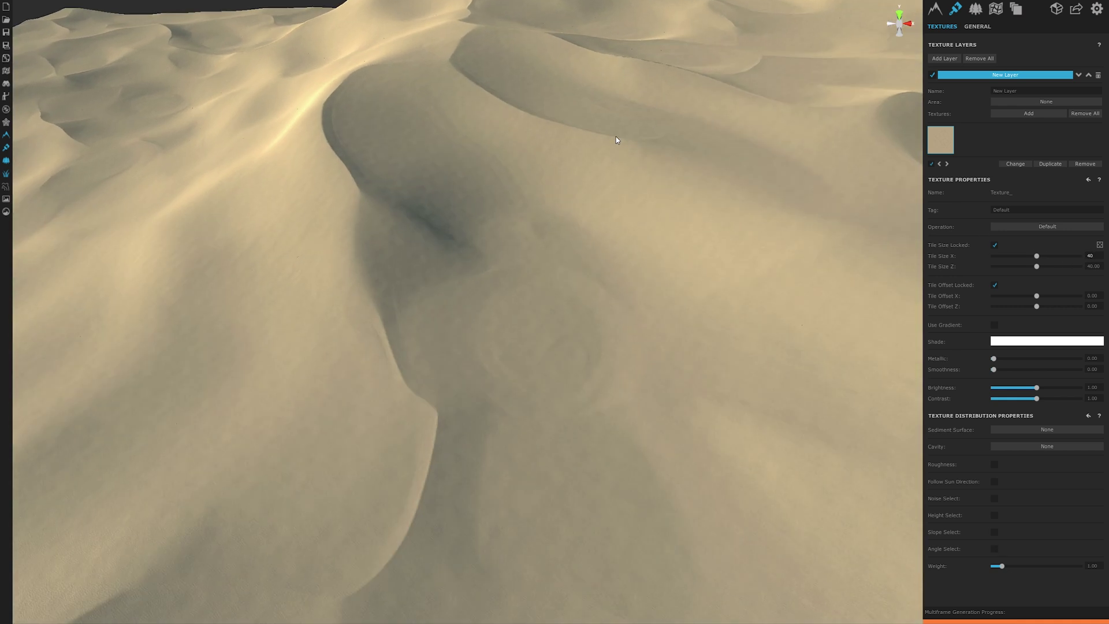
{"action": "right_click_drag", "start_coordinate": [616, 140], "coordinate": [489, 414]}
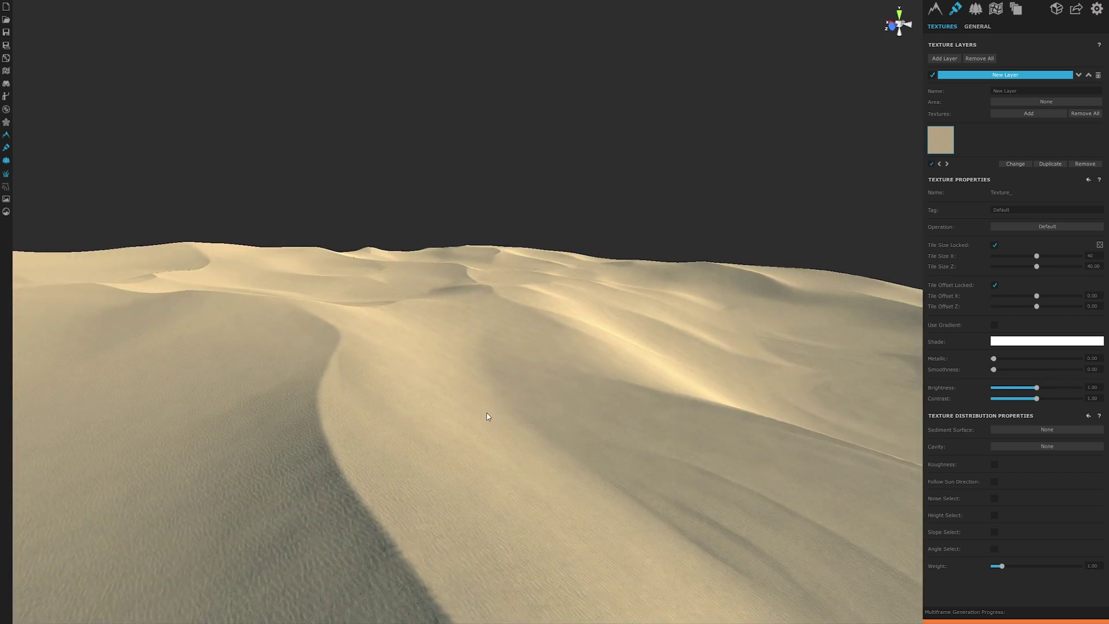
Step: Change the sand texture's Shade colour to a warm peach, FFDEC4
{"action": "left_click", "coordinate": [996, 341]}
{"action": "mouse_move", "coordinate": [1046, 381]}
{"action": "left_mouse_down"}
{"action": "mouse_move", "coordinate": [1046, 392]}
{"action": "mouse_move", "coordinate": [999, 353]}
{"action": "left_mouse_up"}
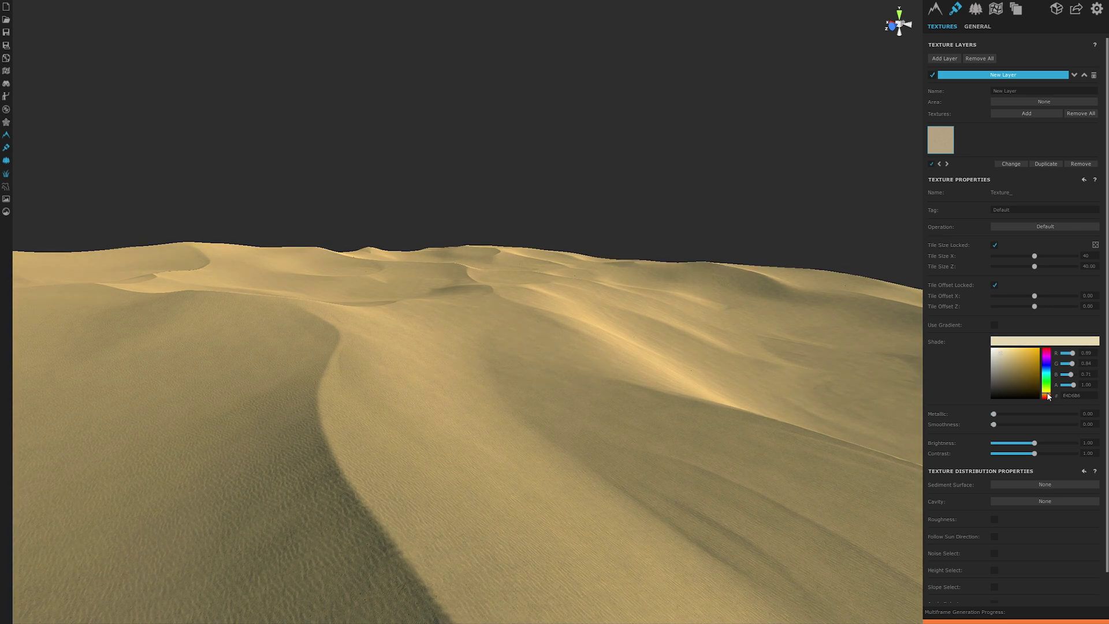
{"action": "left_click_drag", "start_coordinate": [1047, 397], "coordinate": [1045, 399]}
{"action": "left_click_drag", "start_coordinate": [1010, 361], "coordinate": [1005, 350]}
{"action": "left_click_drag", "start_coordinate": [711, 292], "coordinate": [835, 372]}
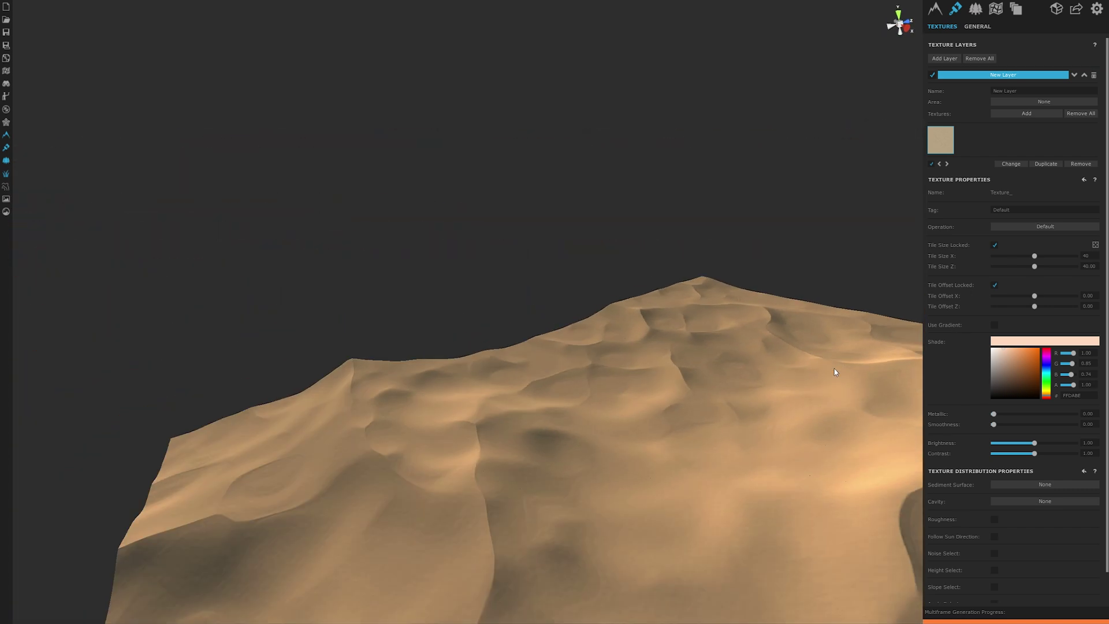
{"action": "left_click_drag", "start_coordinate": [834, 368], "coordinate": [527, 220]}
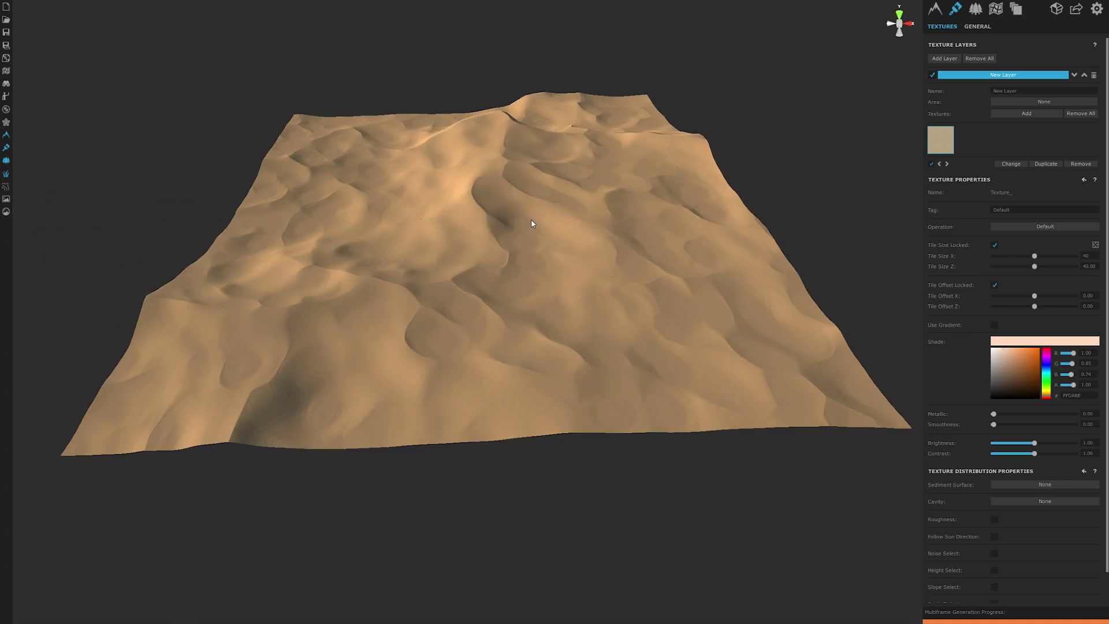
{"action": "scroll", "coordinate": [528, 219], "scroll_direction": "up", "scroll_amount": 3}
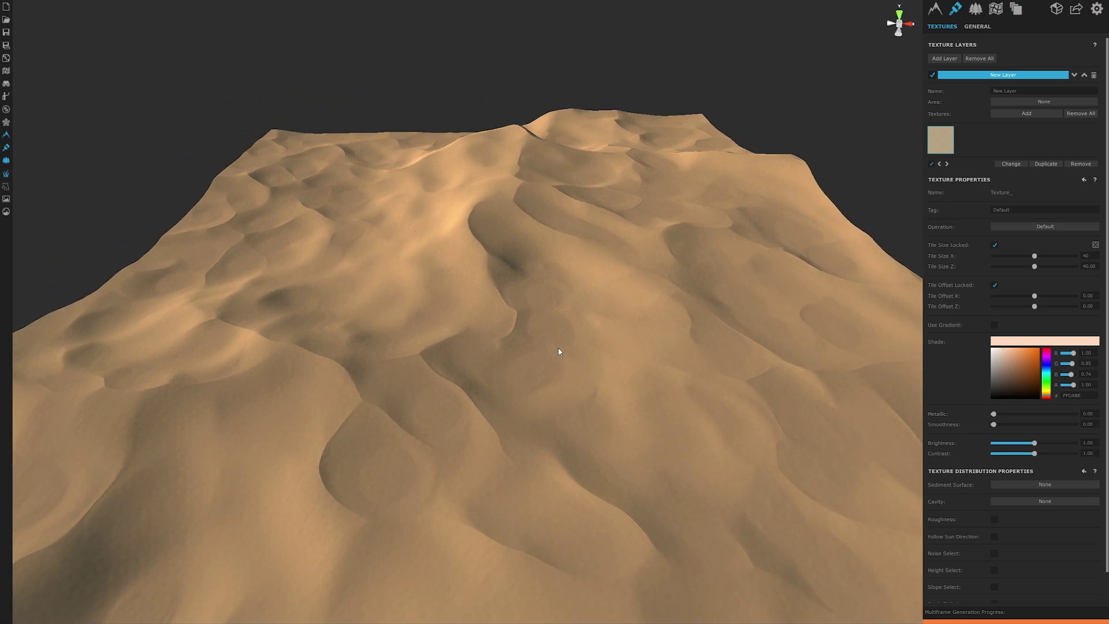